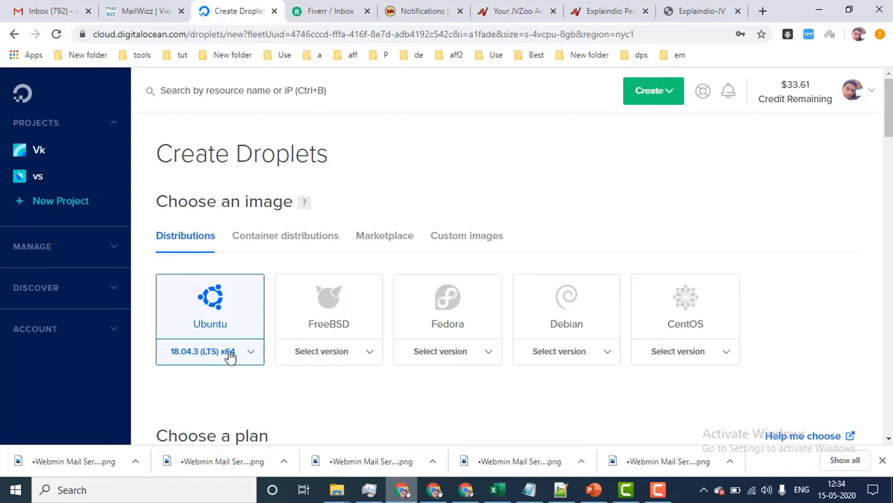
# Search the Marketplace for 'whm' and select the cPanel & WHM image for the droplet.
pyautogui.click(374, 241)
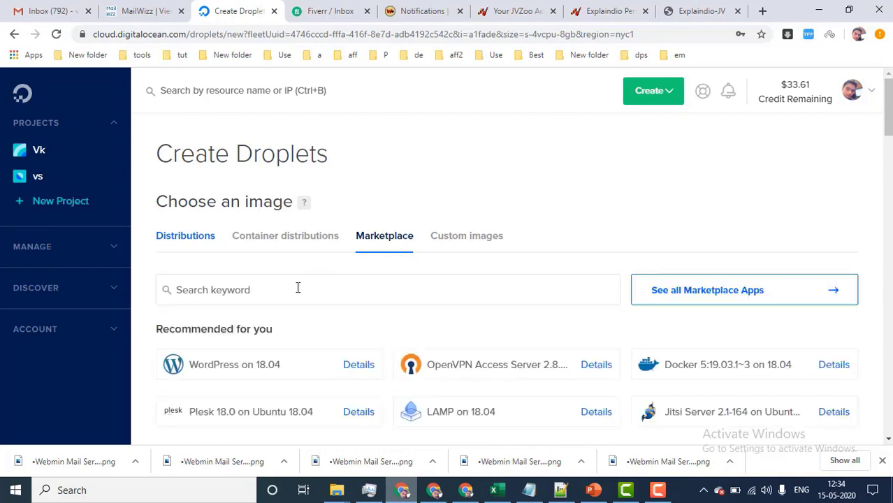
pyautogui.click(298, 287)
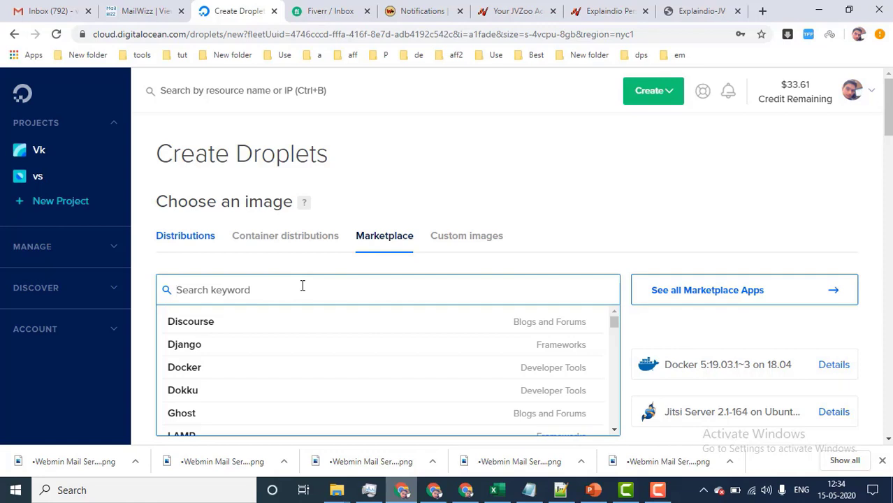
pyautogui.write('whm')
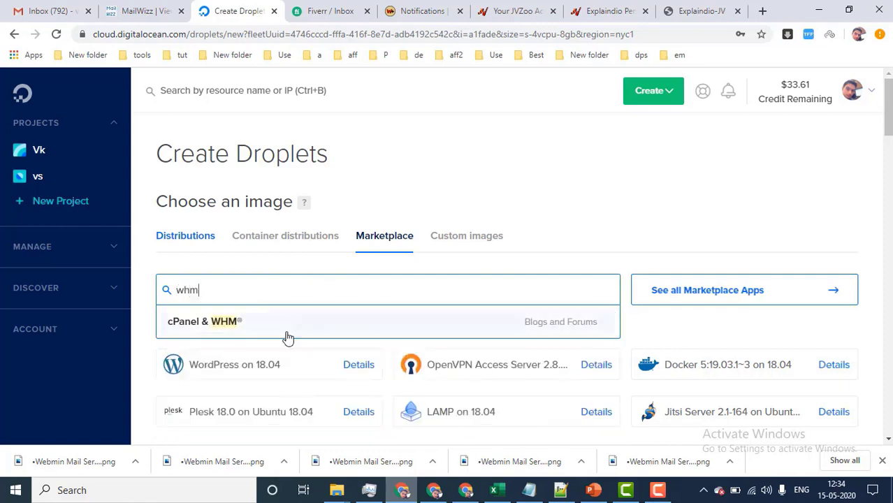
pyautogui.click(239, 331)
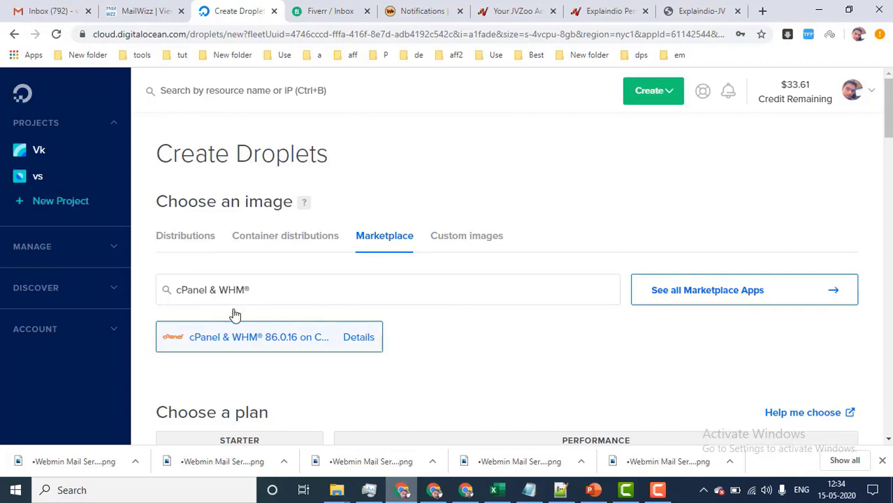
# Select the $10/mo Standard plan with 2 GB RAM and 1 CPU.
pyautogui.scroll(-2, 465, 349)
pyautogui.scroll(-3, 275, 362)
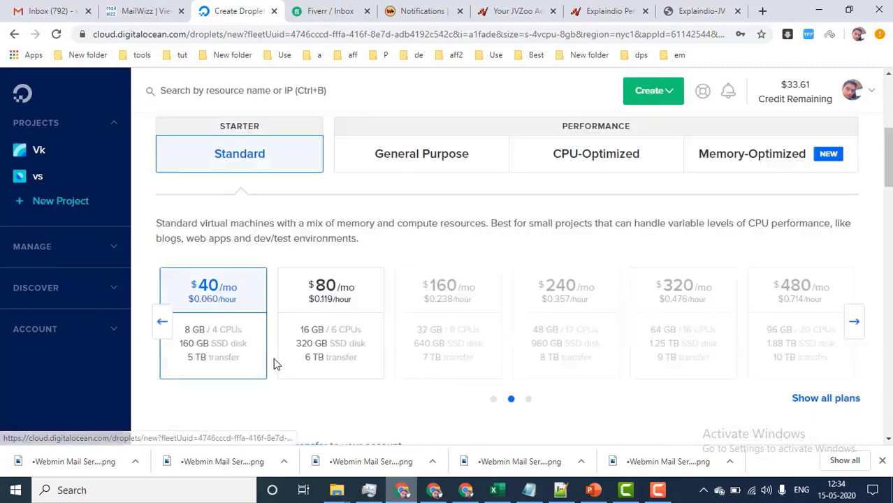
pyautogui.click(158, 310)
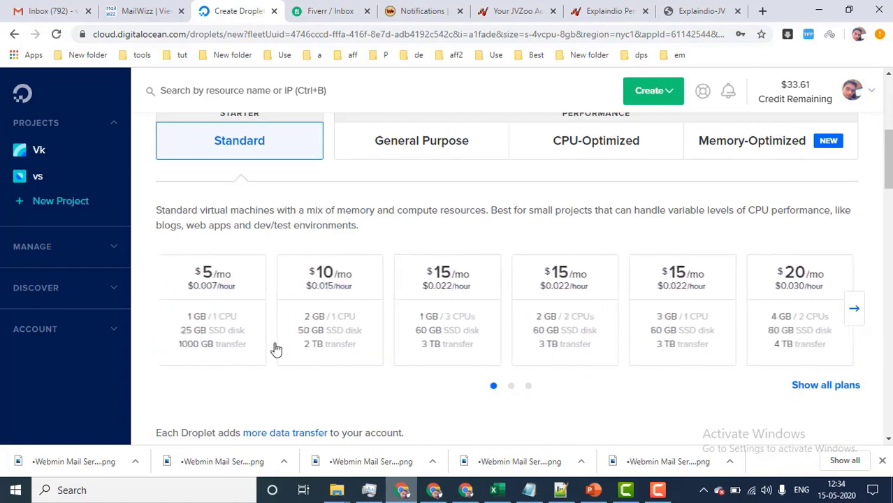
pyautogui.click(334, 311)
# Keep New York 1 as the datacenter region.
pyautogui.scroll(-6, 378, 407)
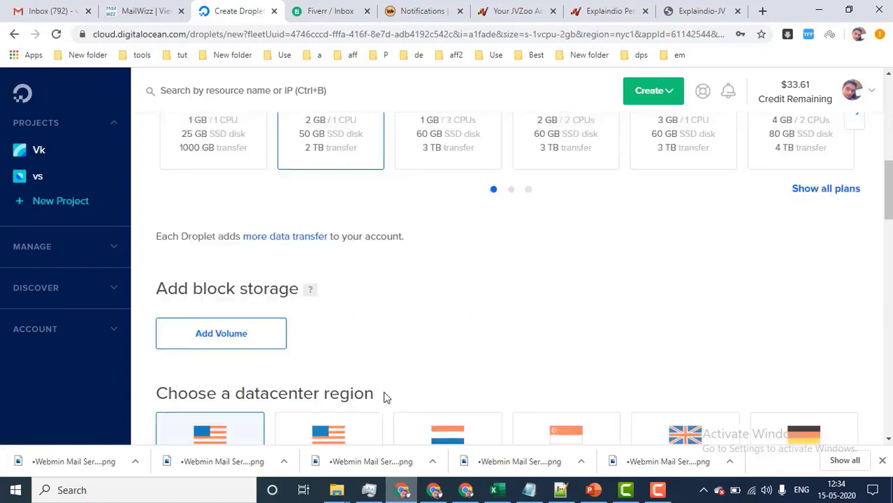
pyautogui.moveTo(228, 197); pyautogui.dragTo(411, 202)
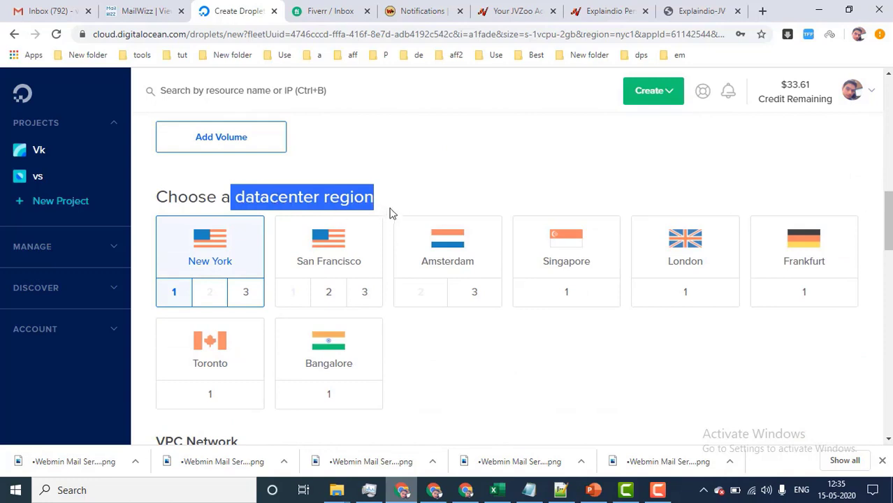
pyautogui.click(202, 263)
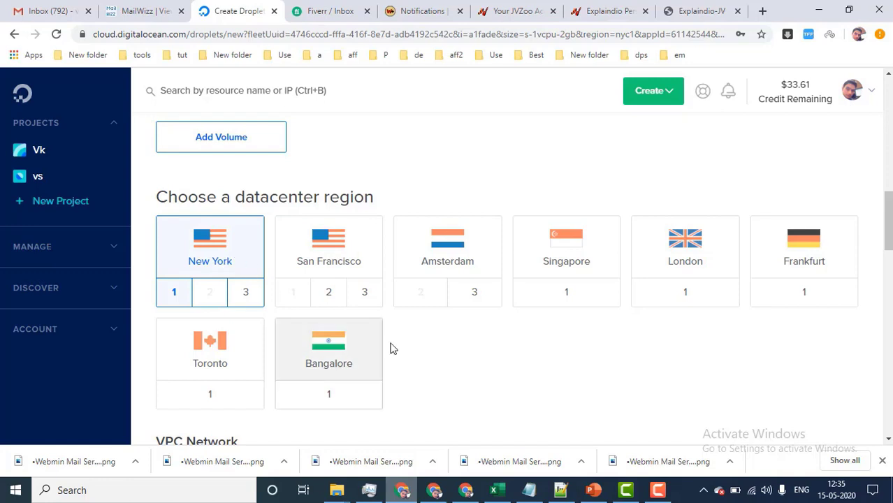
pyautogui.scroll(-2, 468, 360)
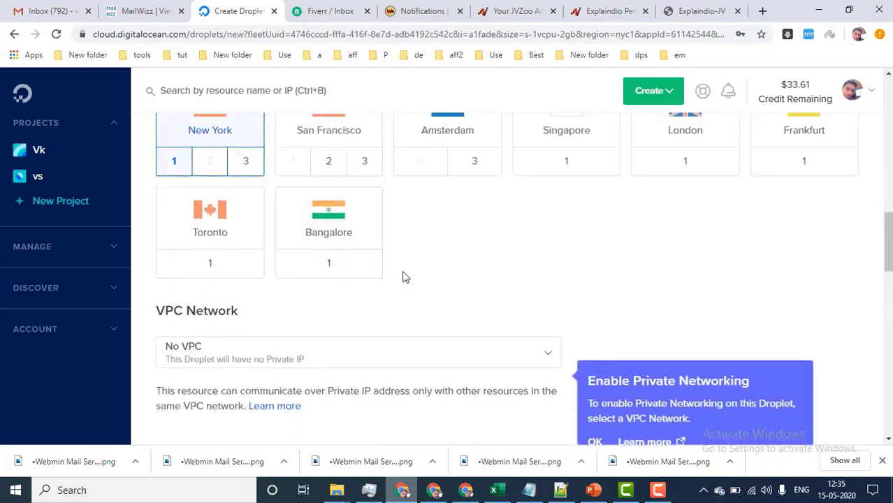
pyautogui.scroll(-2, 406, 274)
pyautogui.scroll(-3, 408, 273)
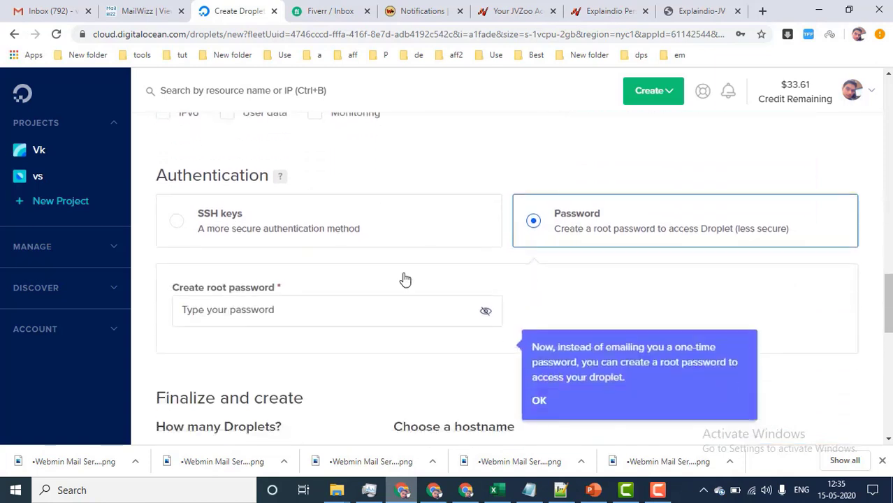
# Enter a strong root password that meets all the listed requirements.
pyautogui.moveTo(171, 287); pyautogui.dragTo(296, 289)
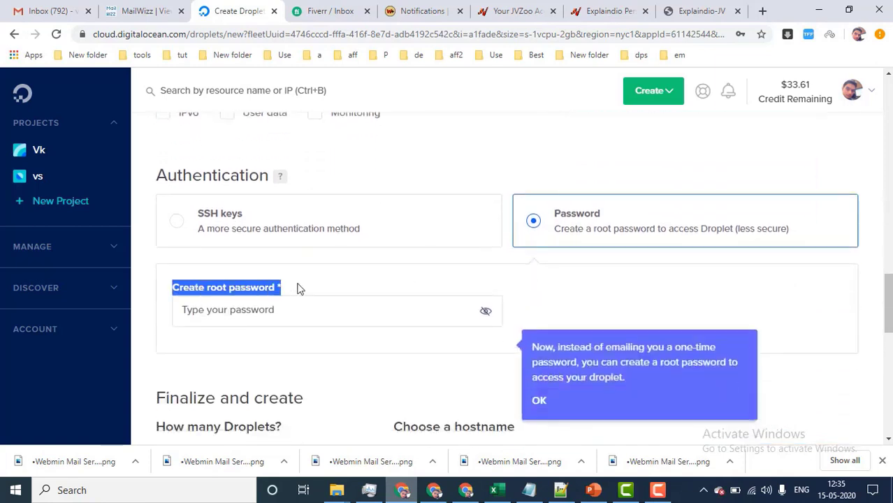
pyautogui.click(281, 308)
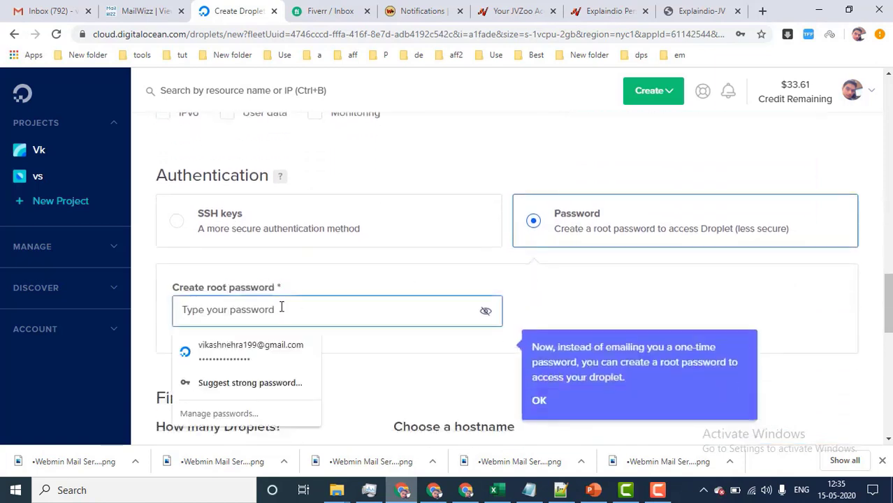
pyautogui.write('••••••')
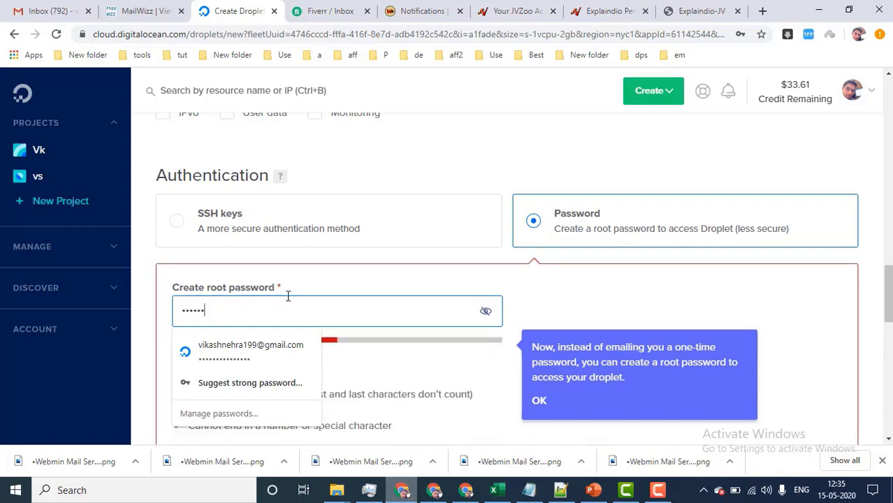
pyautogui.write('•••')
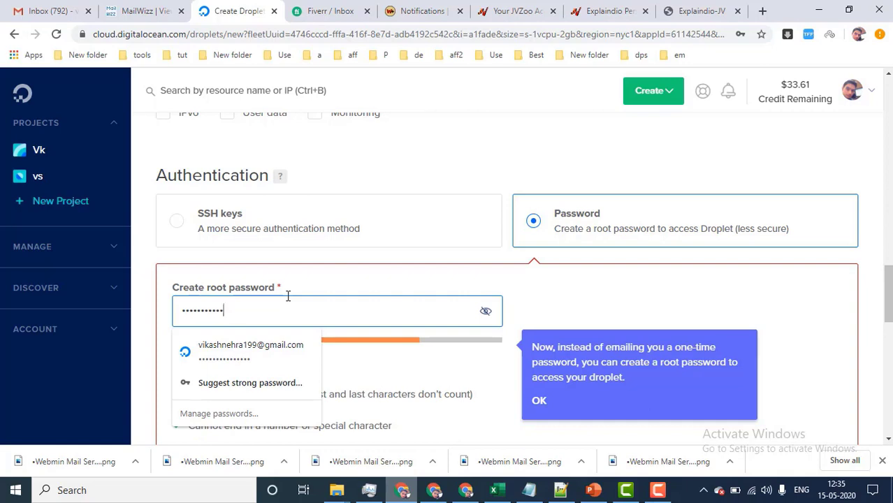
pyautogui.write('••••••••')
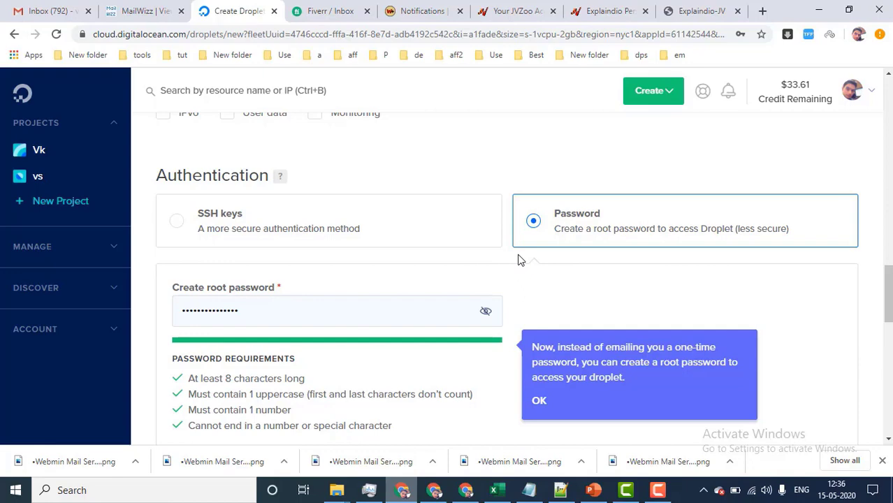
# Clear the default droplet hostname.
pyautogui.scroll(-1, 519, 260)
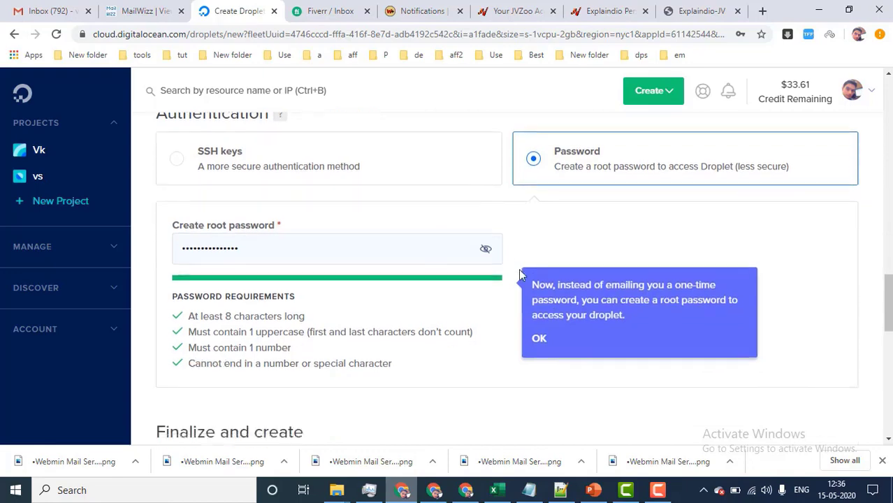
pyautogui.scroll(-1, 471, 331)
pyautogui.scroll(-3, 472, 333)
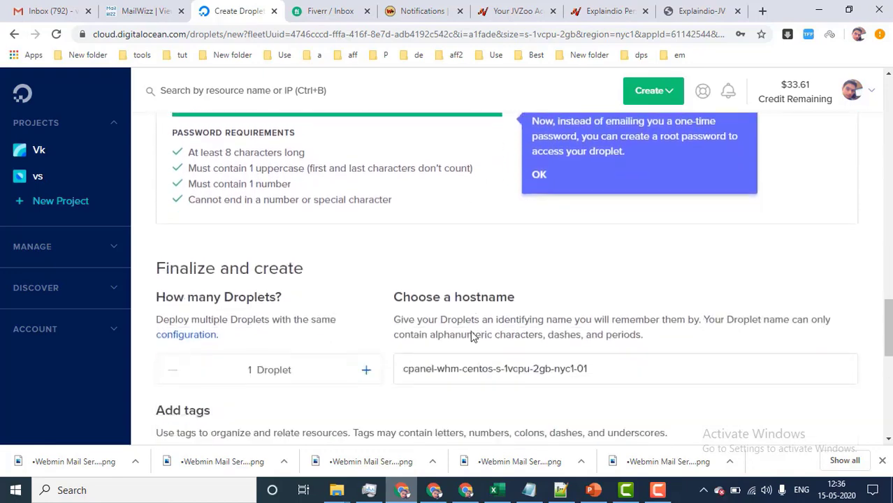
pyautogui.moveTo(394, 203); pyautogui.dragTo(520, 211)
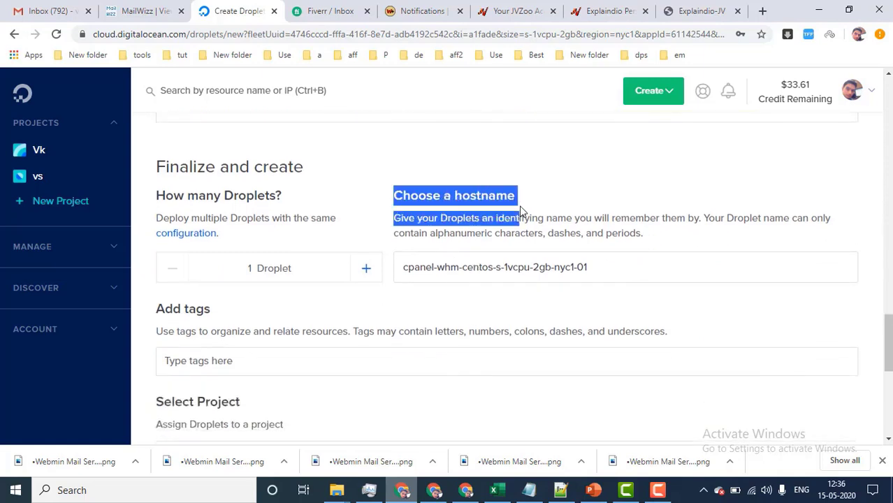
pyautogui.tripleClick(618, 275)
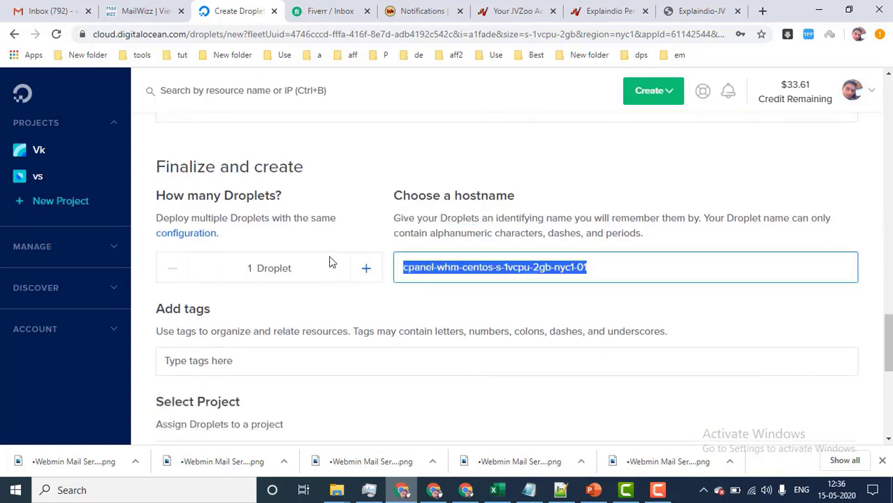
pyautogui.press('BackSpace')
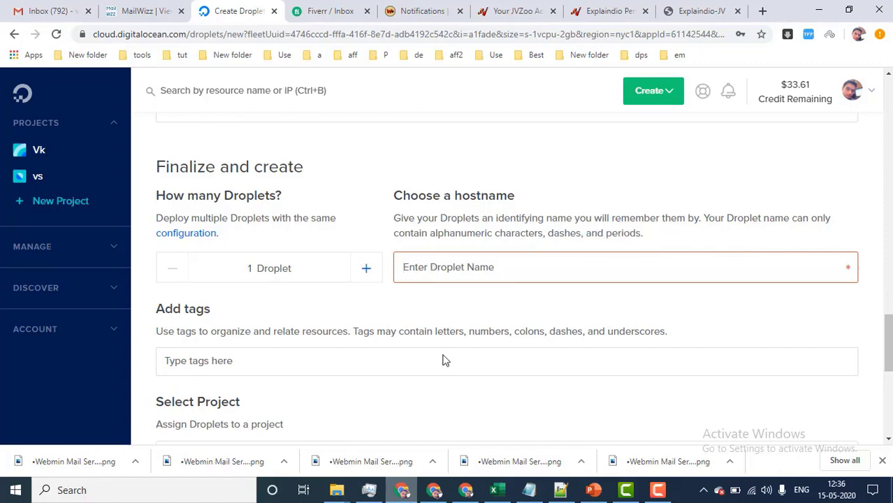
# Name the droplet icsaws.tk to match the Freenom domain, and create it.
pyautogui.click(434, 490)
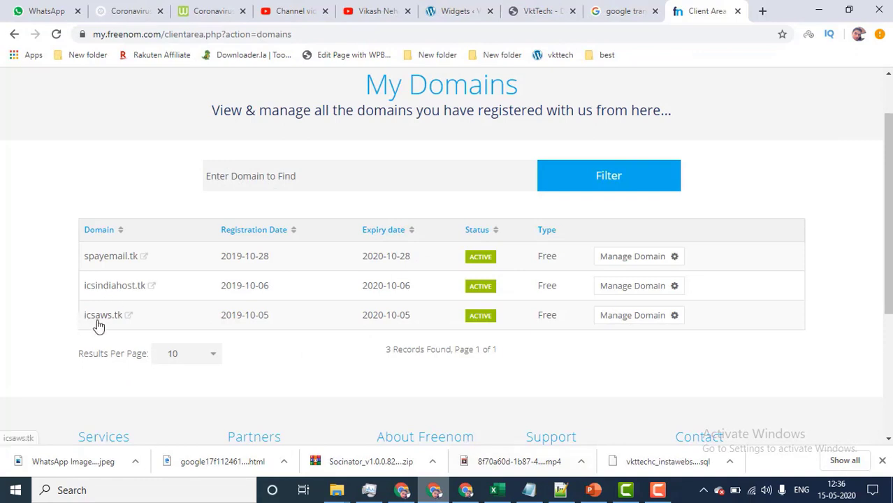
pyautogui.click(397, 493)
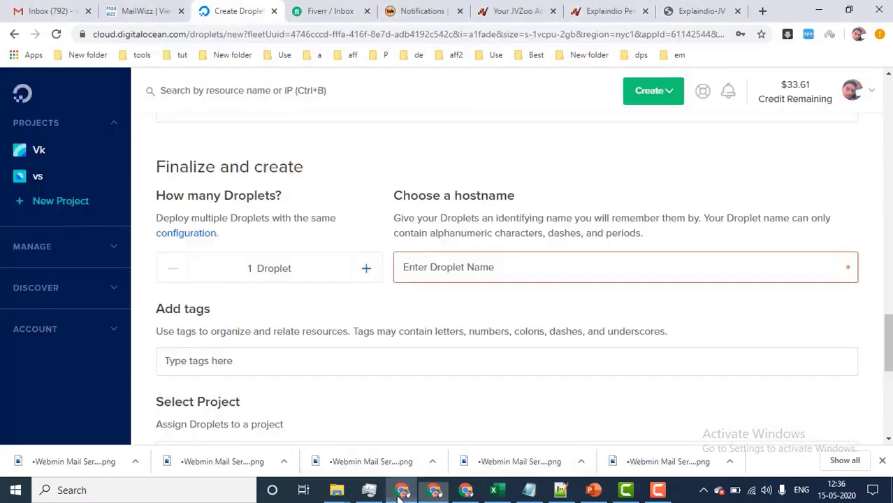
pyautogui.click(500, 281)
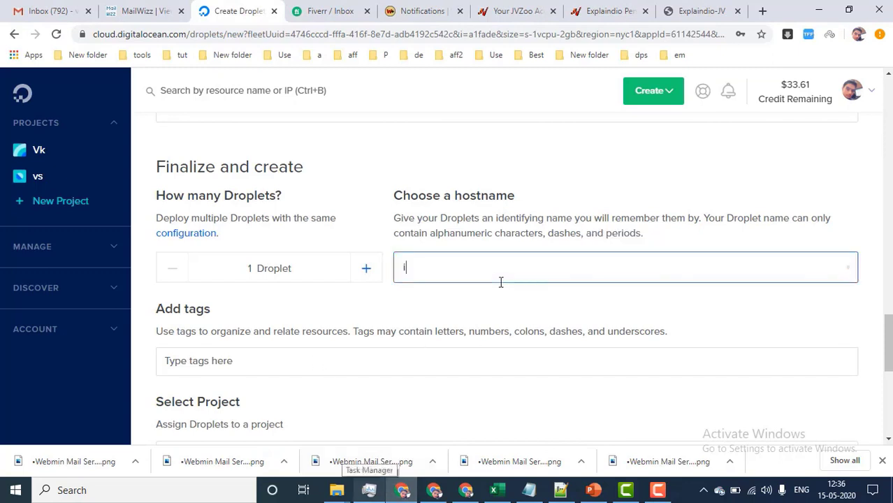
pyautogui.write('icsaws.tk')
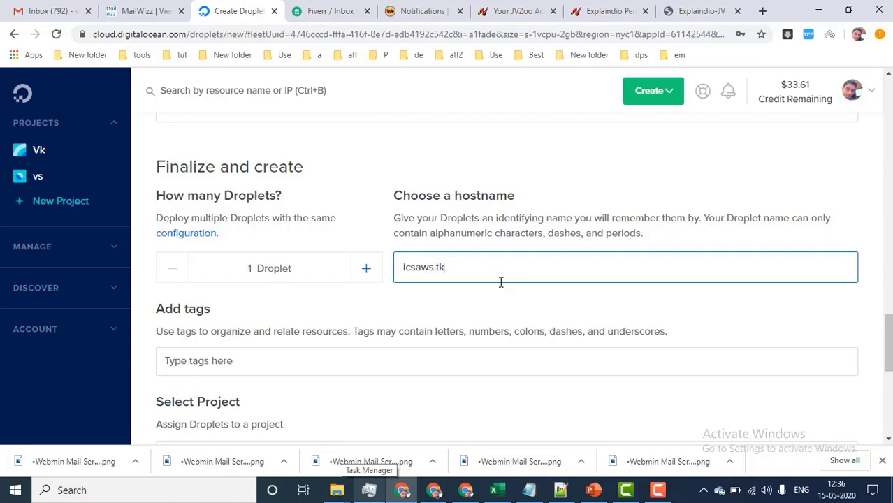
pyautogui.click(434, 492)
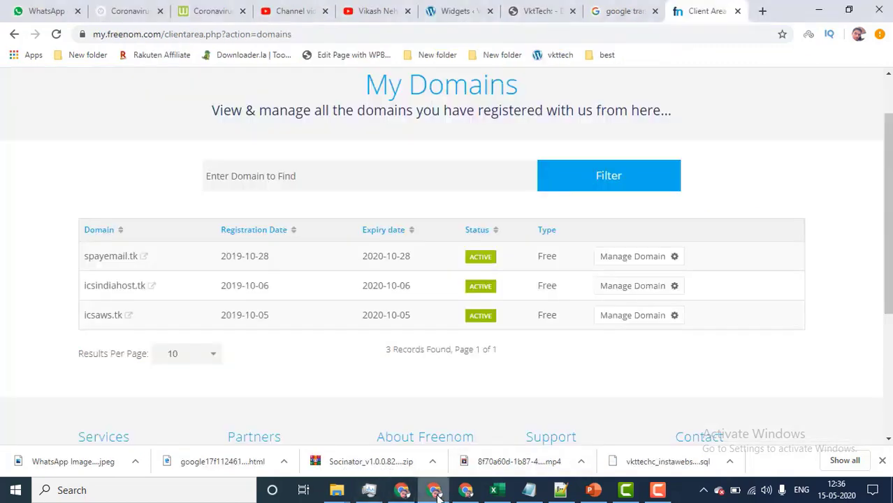
pyautogui.click(436, 495)
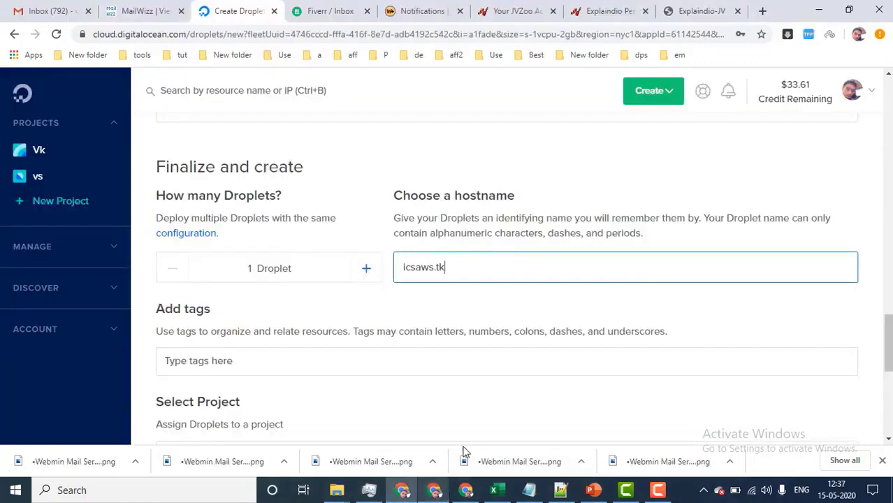
pyautogui.scroll(-3, 500, 403)
pyautogui.click(500, 398)
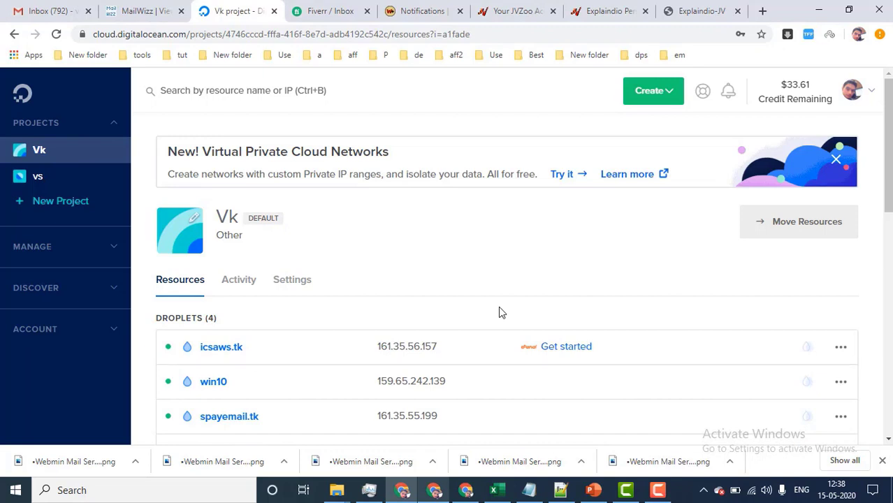
# Copy the droplet IP and load 161.35.56.157/whm in a new tab.
pyautogui.moveTo(372, 349)
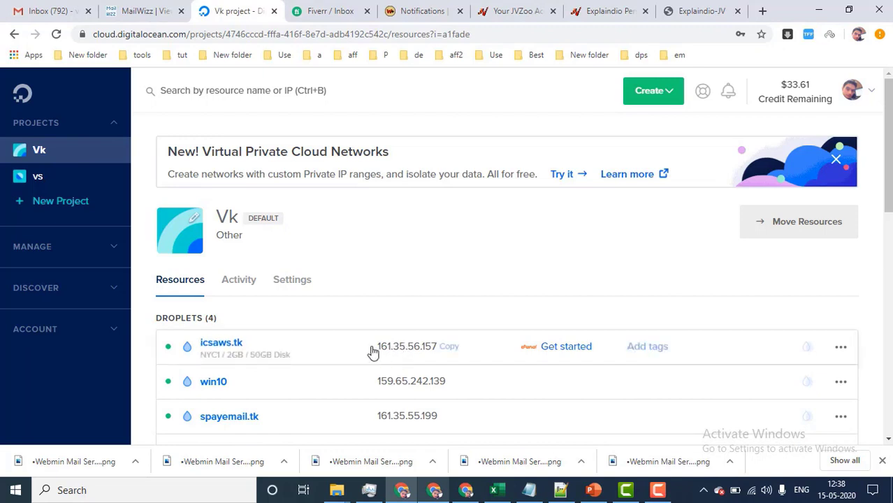
pyautogui.click(450, 348)
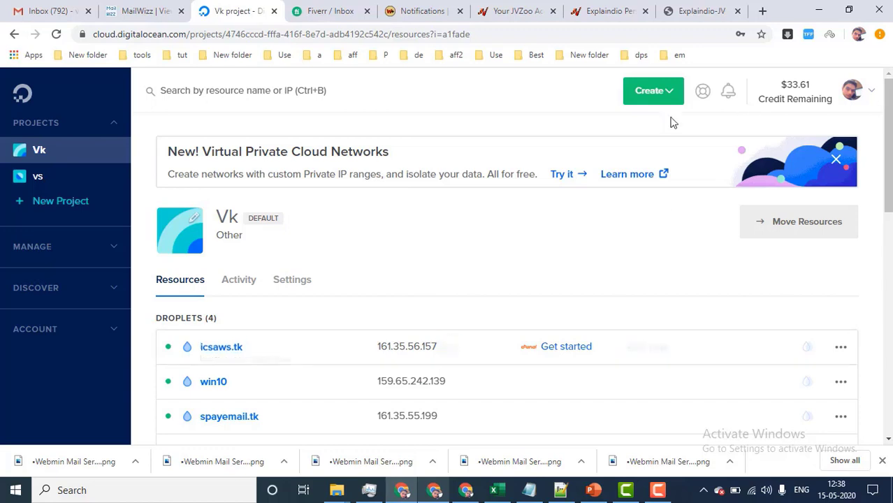
pyautogui.click(761, 12)
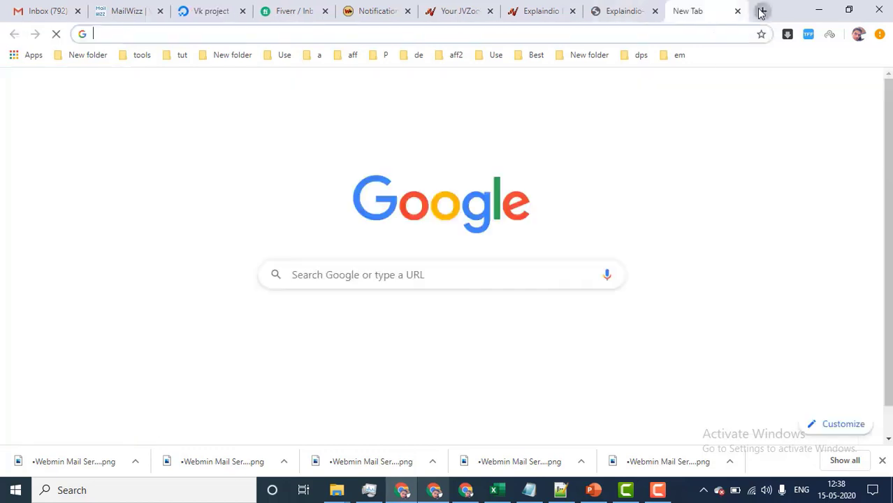
pyautogui.hotkey('ctrl', 'v')
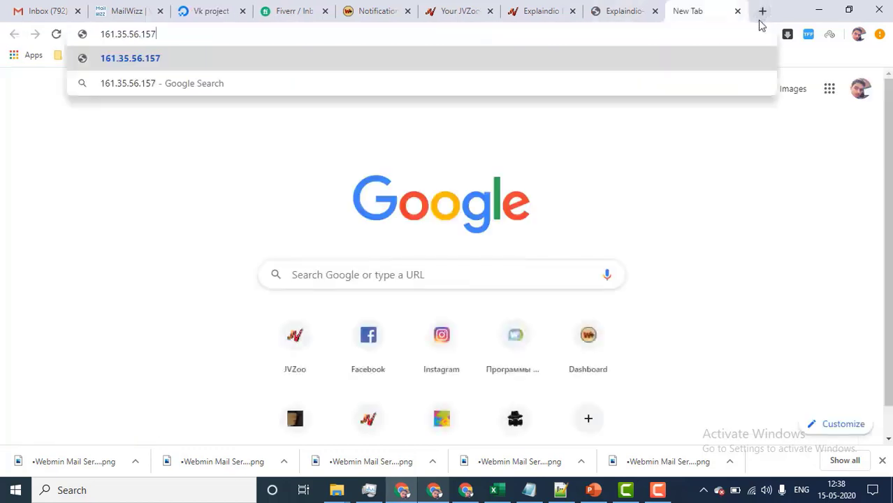
pyautogui.write('/whm')
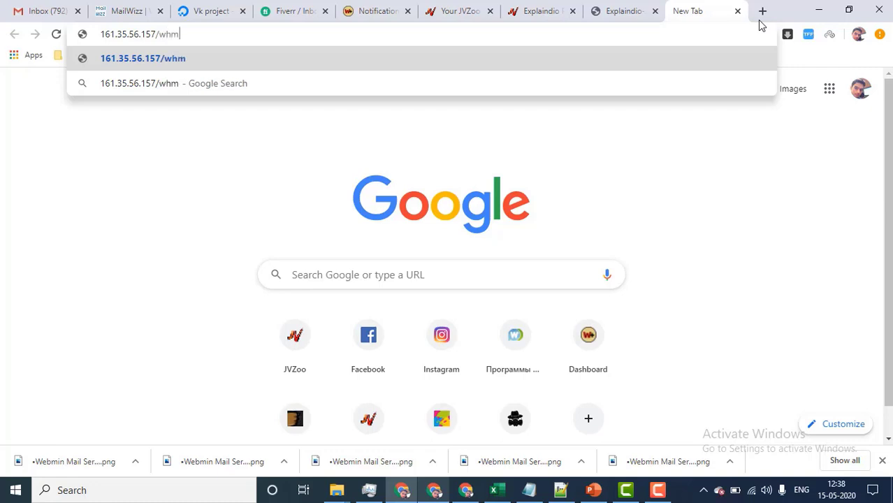
pyautogui.press('Return')
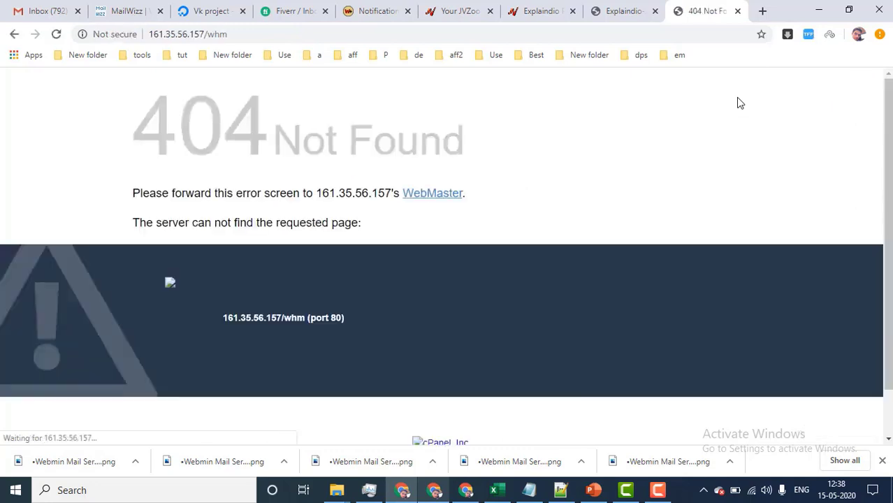
# Retry loading 161.35.56.157/whm, which still redirects to the refusing icsaws.tk:2087.
pyautogui.click(239, 33)
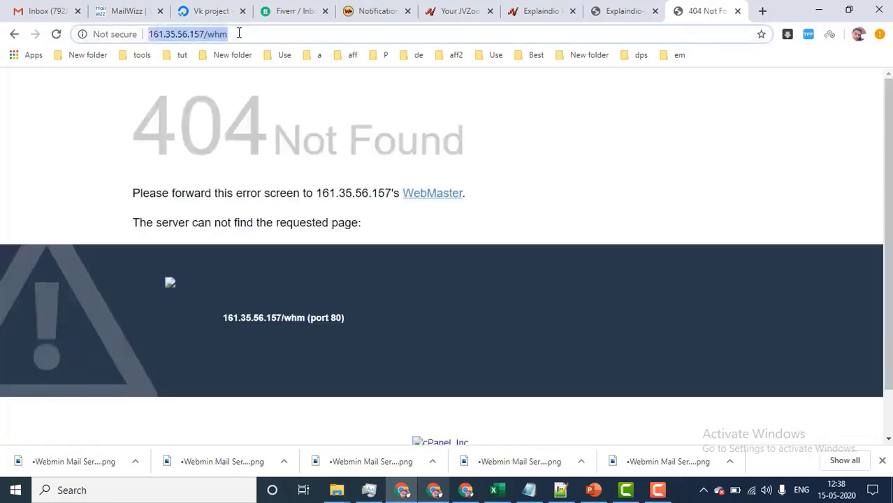
pyautogui.press('Return')
pyautogui.click(252, 32)
pyautogui.click(217, 10)
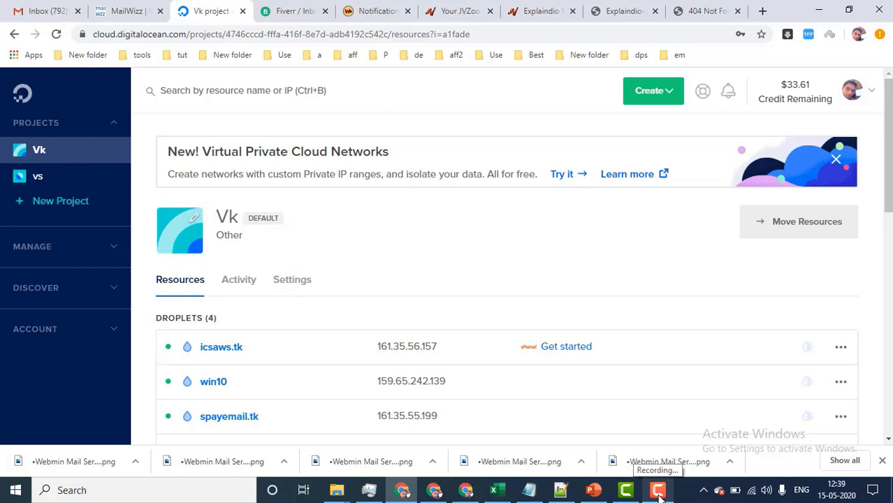
pyautogui.click(658, 493)
pyautogui.click(833, 430)
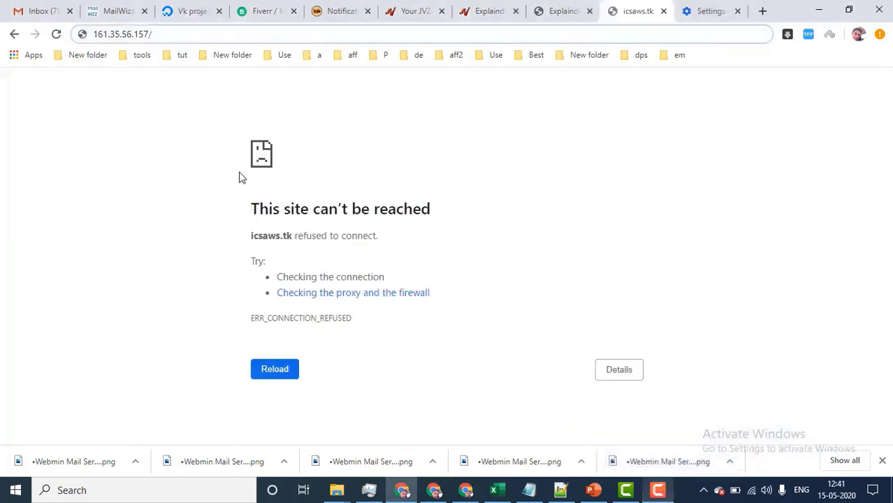
pyautogui.click(185, 35)
pyautogui.write('whm')
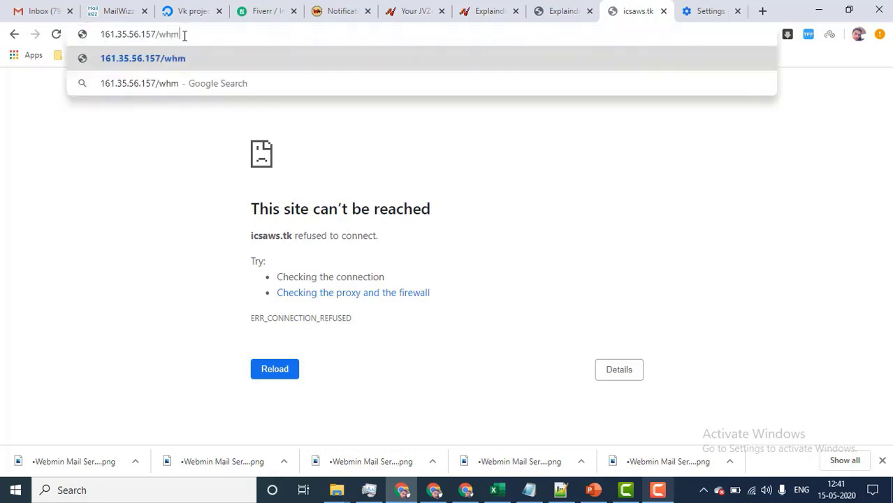
pyautogui.press('Return')
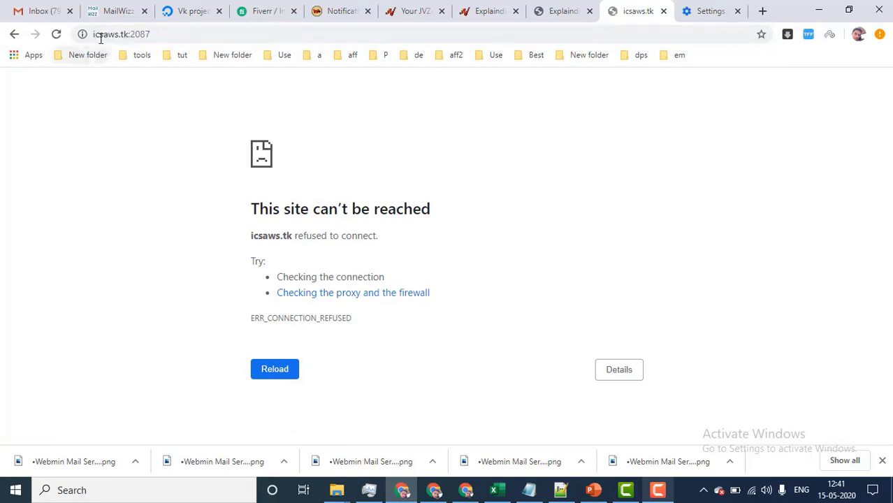
# Copy the icsaws.tk droplet IP 161.35.56.157 again and switch to the Freenom window.
pyautogui.click(183, 11)
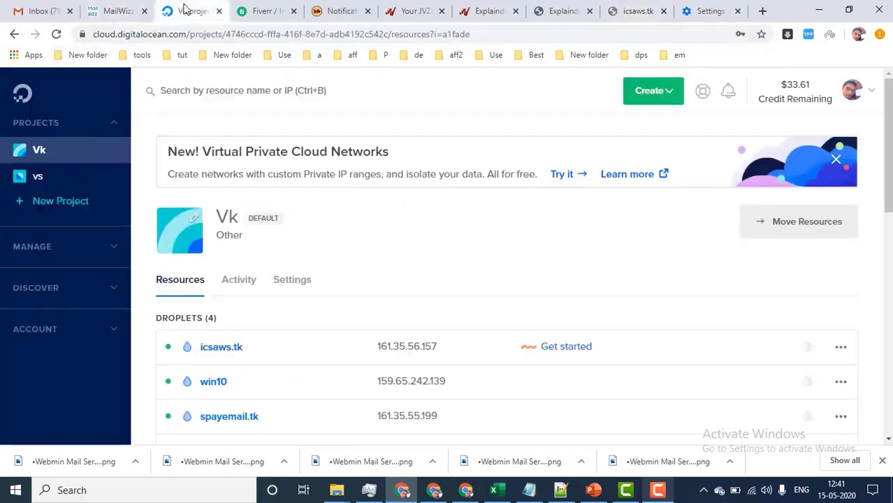
pyautogui.scroll(-2, 458, 339)
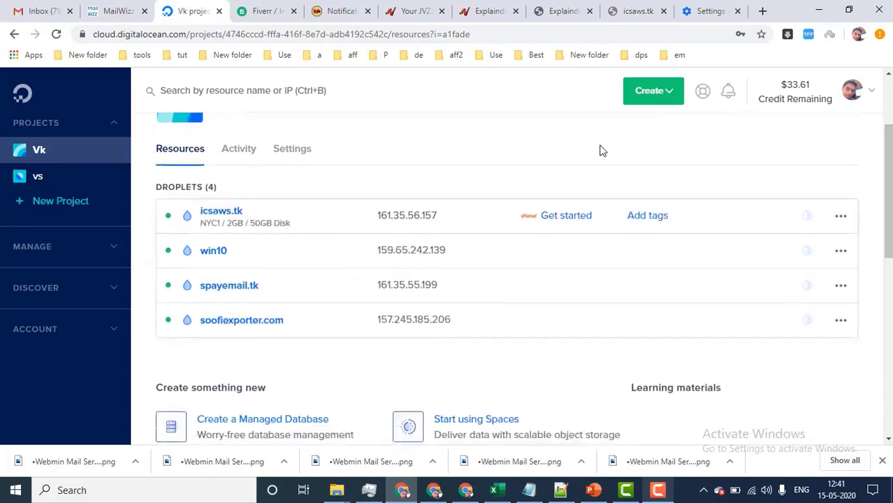
pyautogui.click(632, 11)
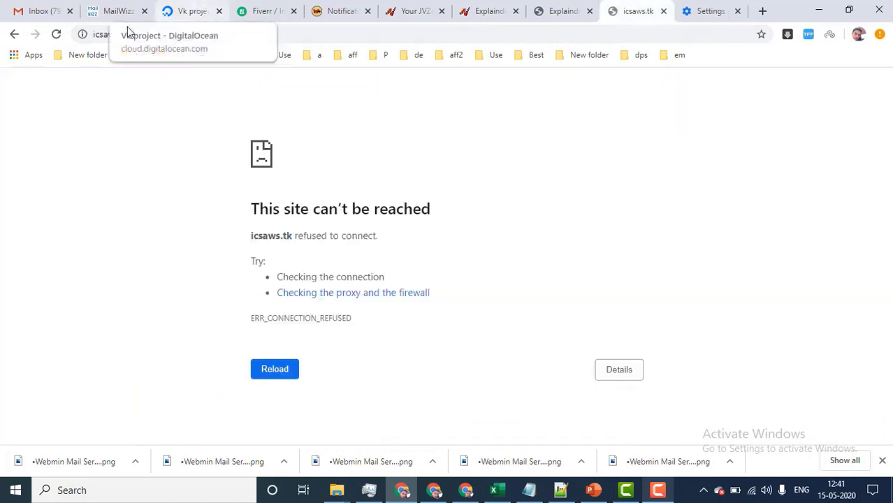
pyautogui.click(194, 10)
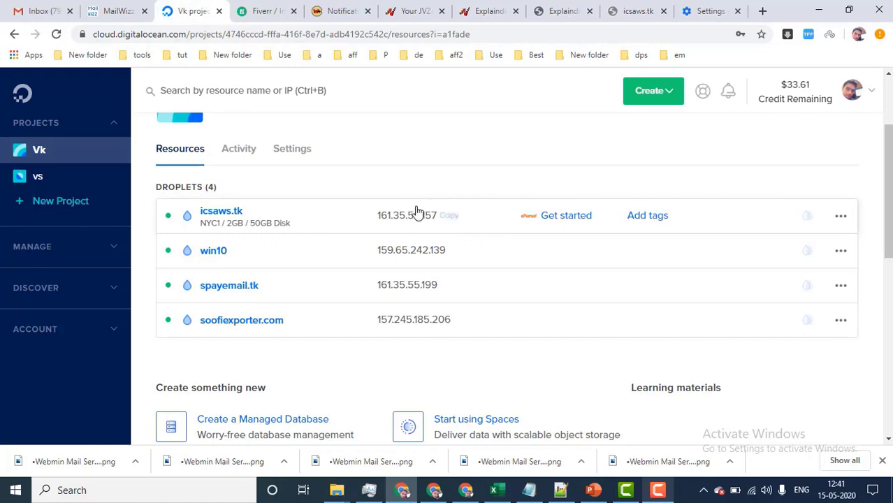
pyautogui.click(451, 216)
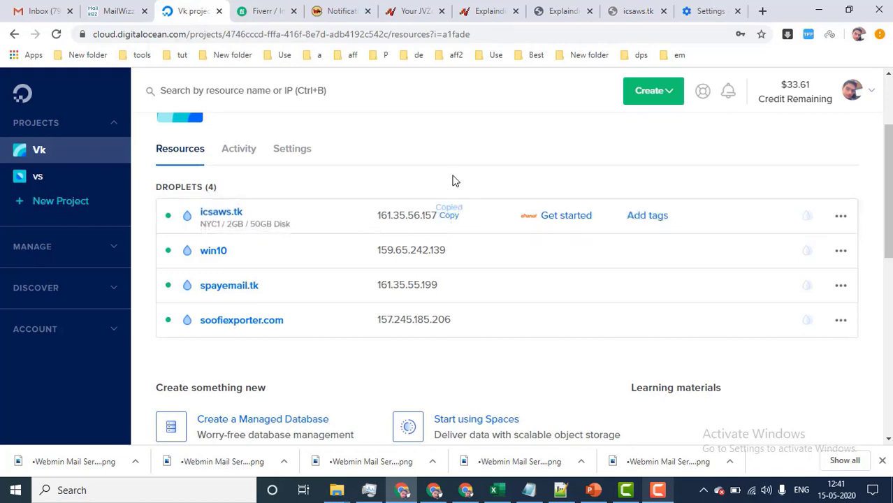
pyautogui.click(434, 491)
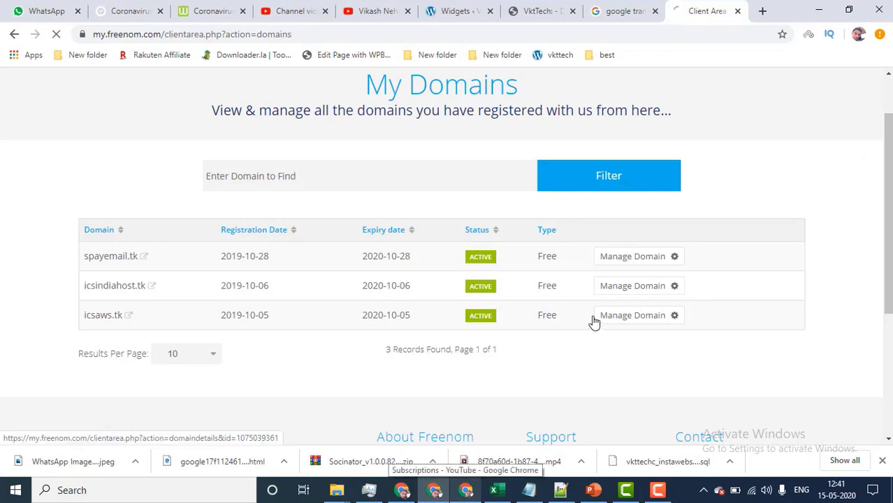
# Open Freenom DNS management for icsaws.tk and delete its SERVER A record.
pyautogui.click(629, 320)
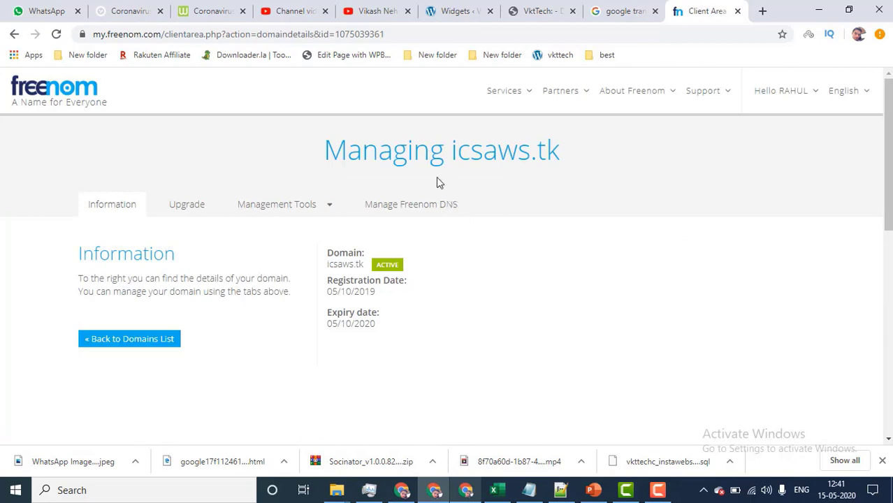
pyautogui.click(404, 210)
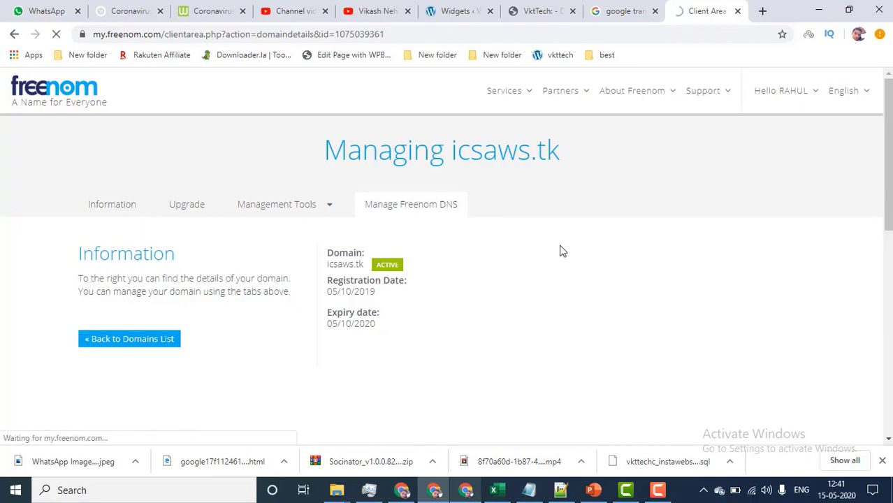
pyautogui.scroll(-2, 561, 252)
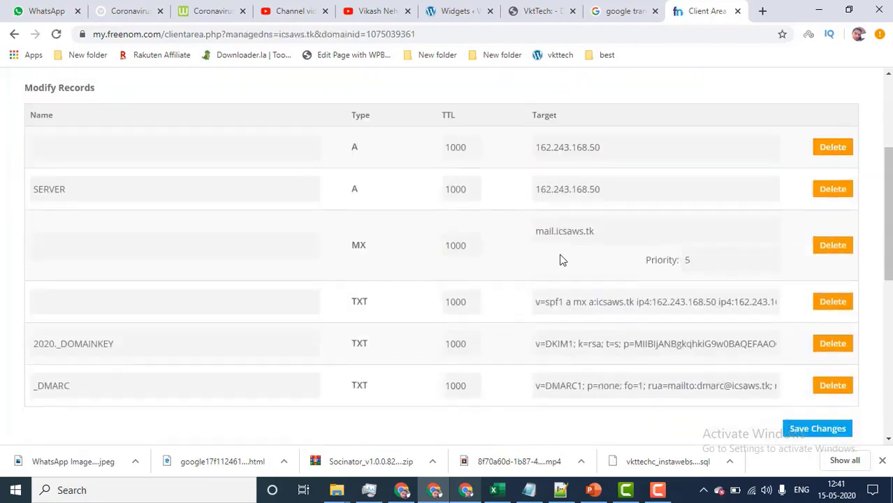
pyautogui.scroll(2, 561, 260)
pyautogui.scroll(-2, 580, 263)
pyautogui.click(832, 195)
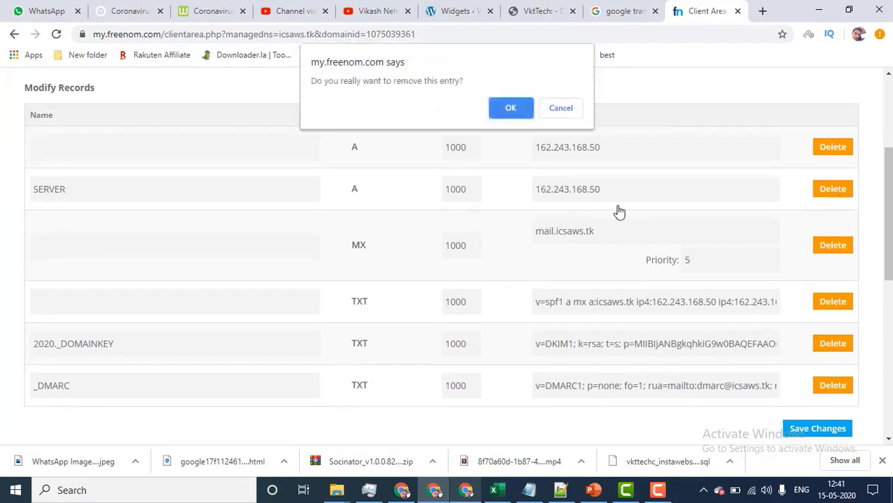
pyautogui.click(511, 108)
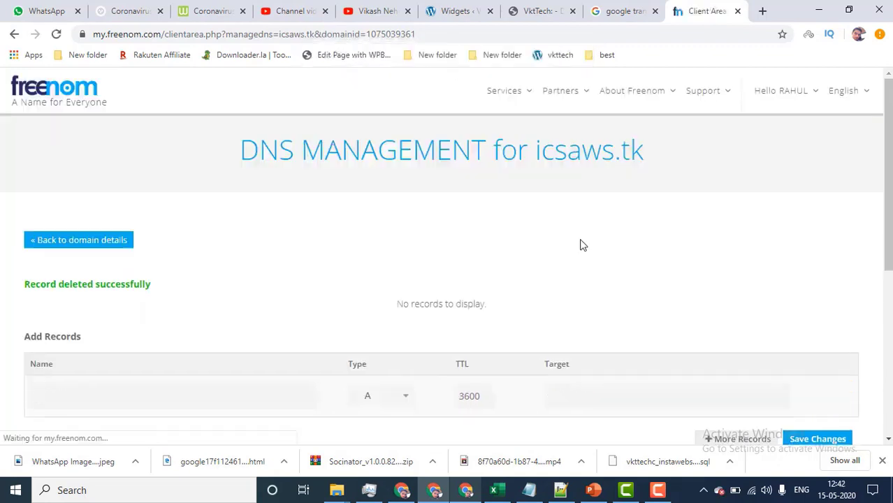
# Set the new record to type A, TTL 1000 and target 161.35.56.157.
pyautogui.scroll(-2, 581, 280)
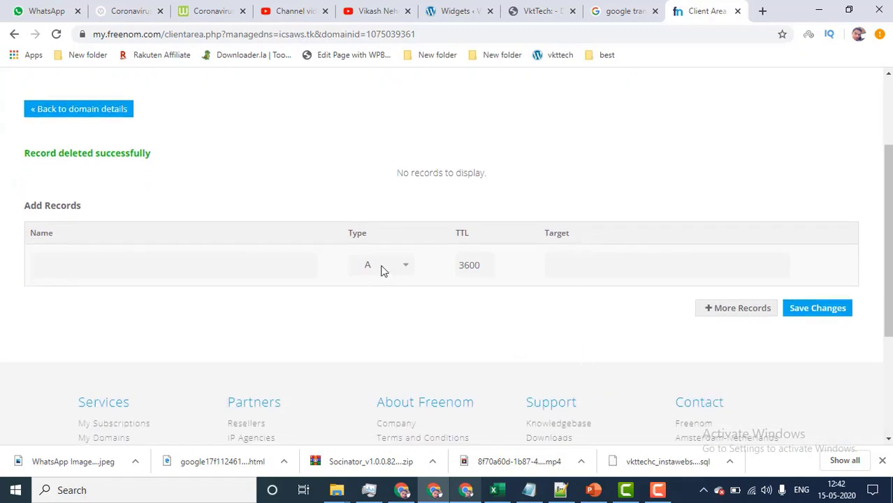
pyautogui.click(405, 264)
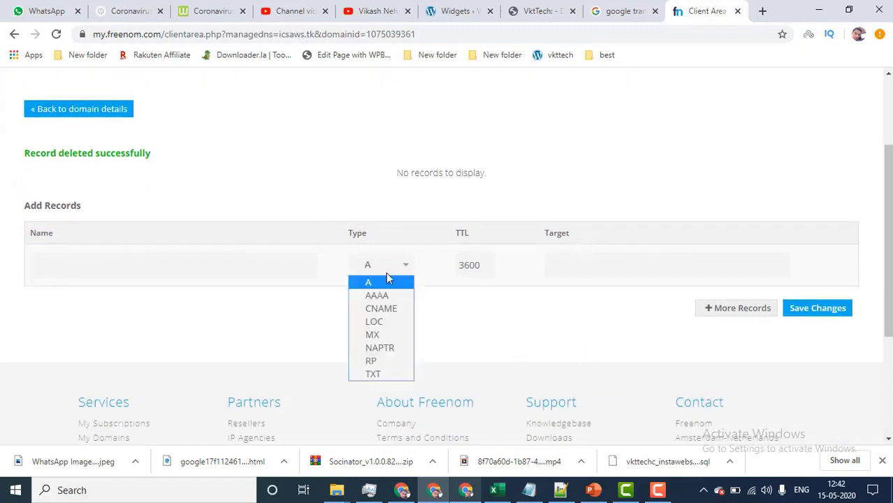
pyautogui.click(369, 283)
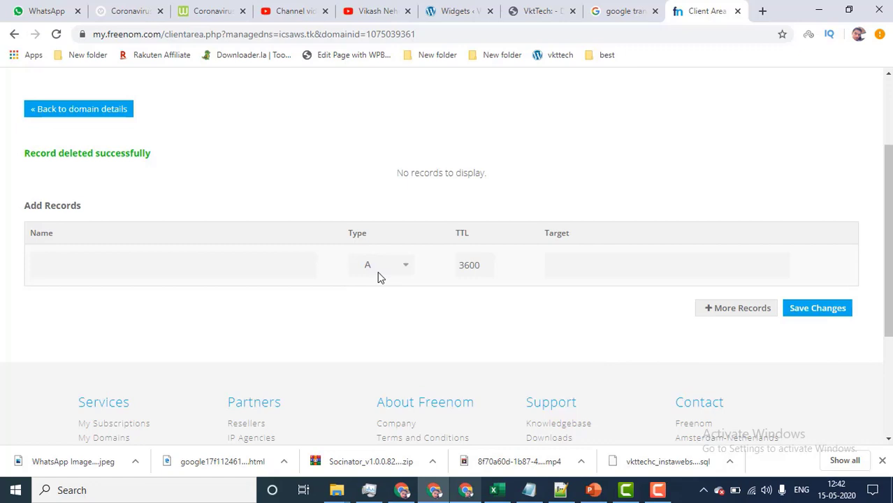
pyautogui.doubleClick(470, 269)
pyautogui.press('Right')
pyautogui.write('1000')
pyautogui.click(564, 258)
pyautogui.hotkey('ctrl', 'v')
pyautogui.click(402, 490)
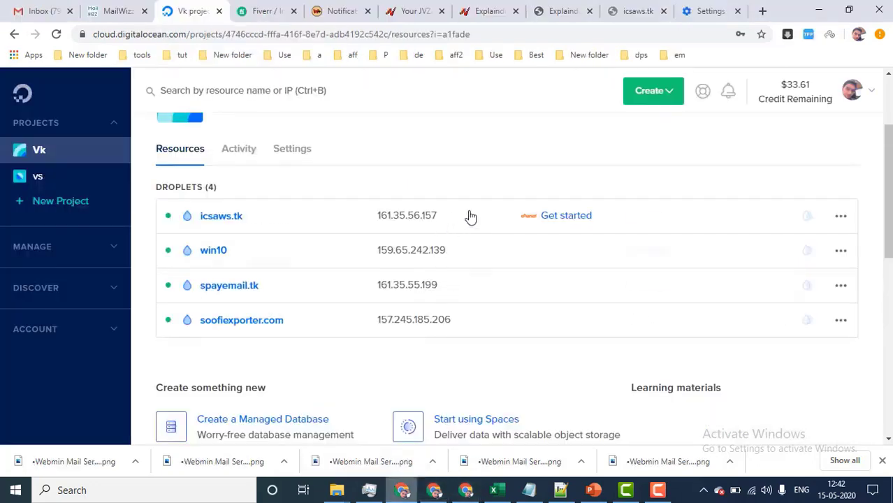
pyautogui.hotkey('alt', 'Tab')
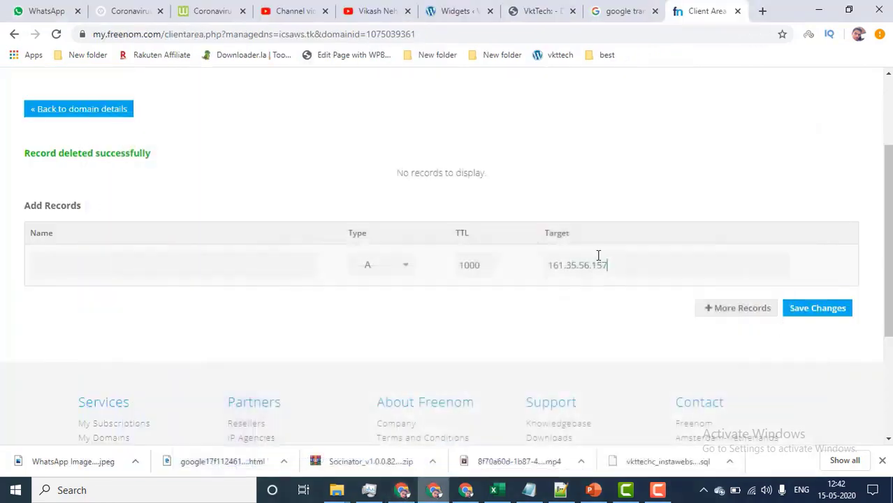
# Enter @ as the record name and save the new A record.
pyautogui.click(143, 256)
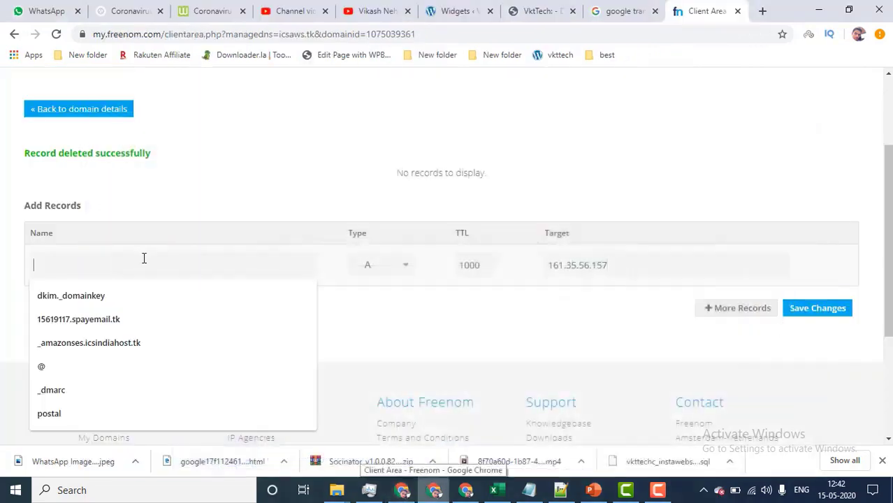
pyautogui.click(7, 257)
pyautogui.click(63, 257)
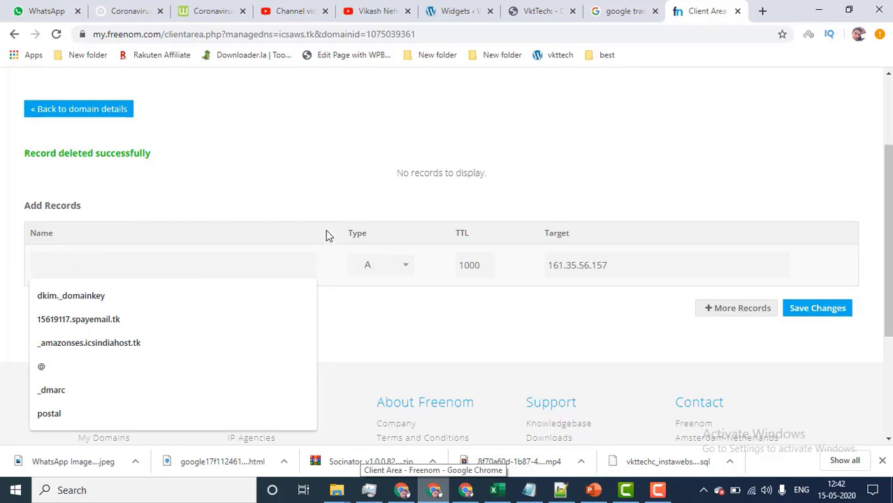
pyautogui.click(306, 197)
pyautogui.click(193, 263)
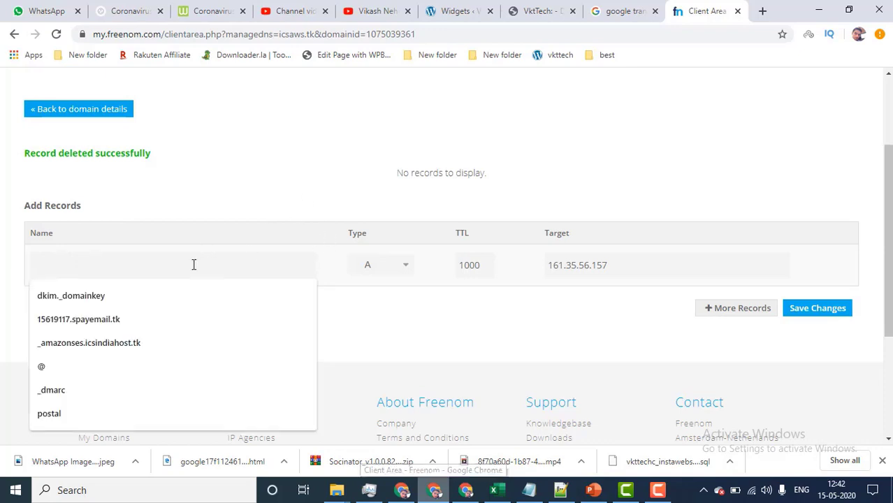
pyautogui.write('@')
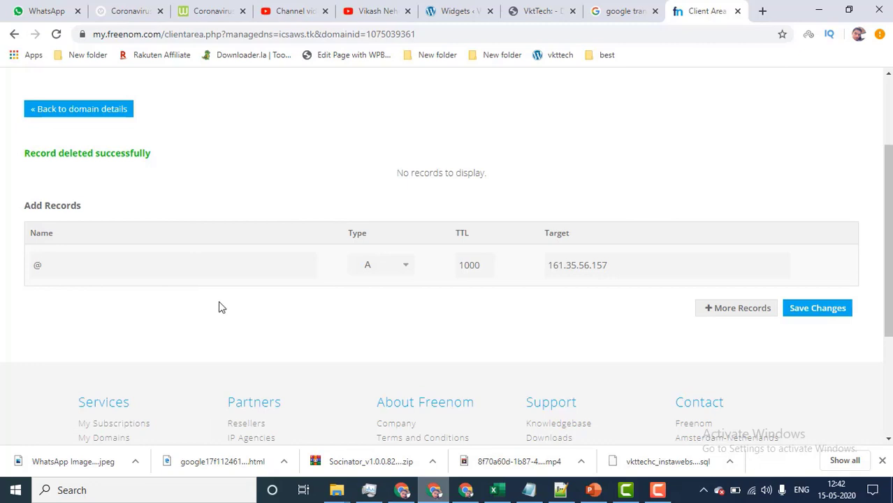
pyautogui.scroll(2, 488, 184)
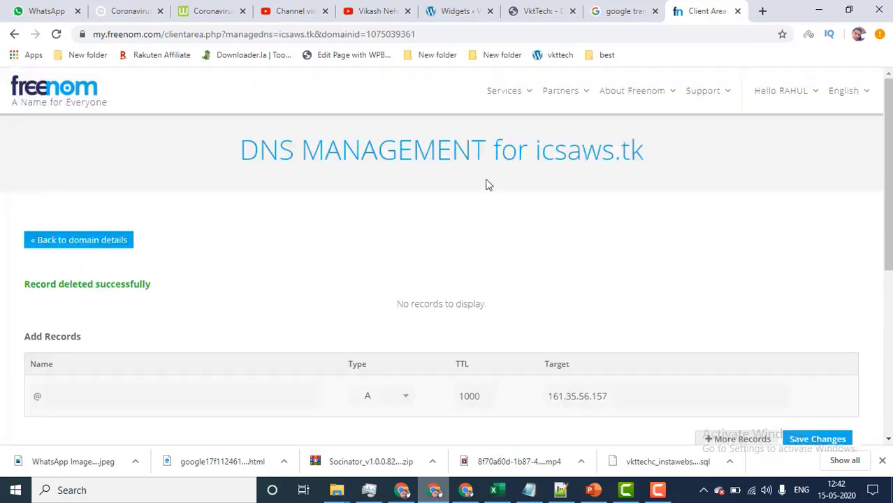
pyautogui.moveTo(534, 150); pyautogui.dragTo(688, 155)
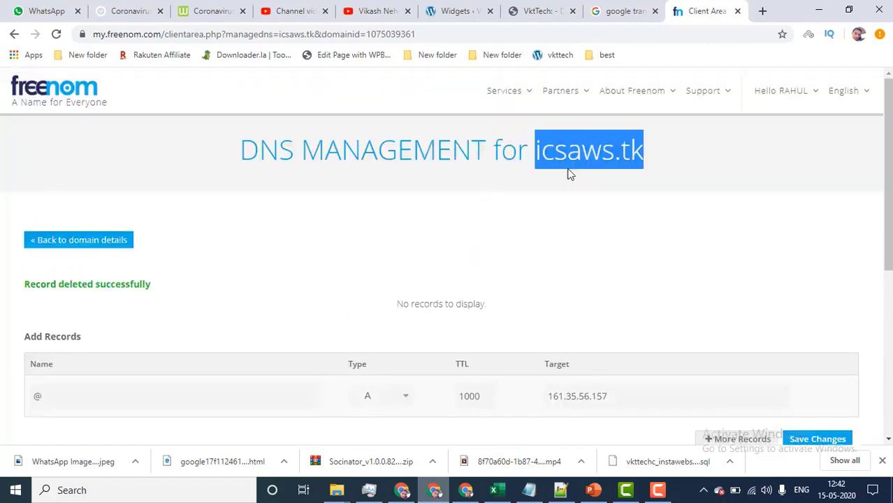
pyautogui.moveTo(73, 397); pyautogui.dragTo(3, 401)
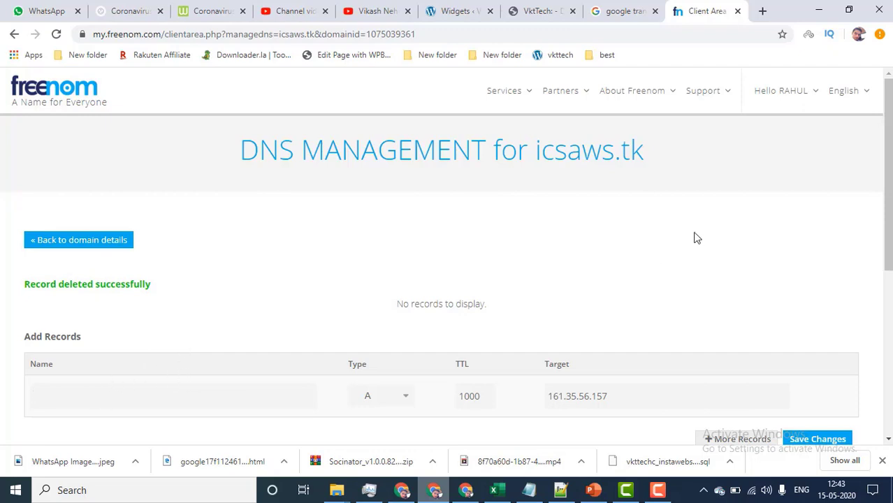
pyautogui.scroll(-1, 664, 246)
pyautogui.scroll(-1, 666, 249)
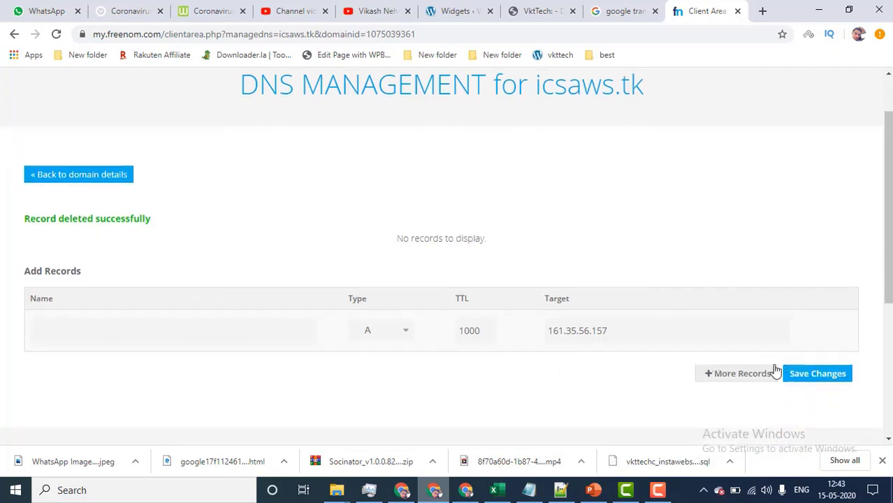
pyautogui.click(811, 378)
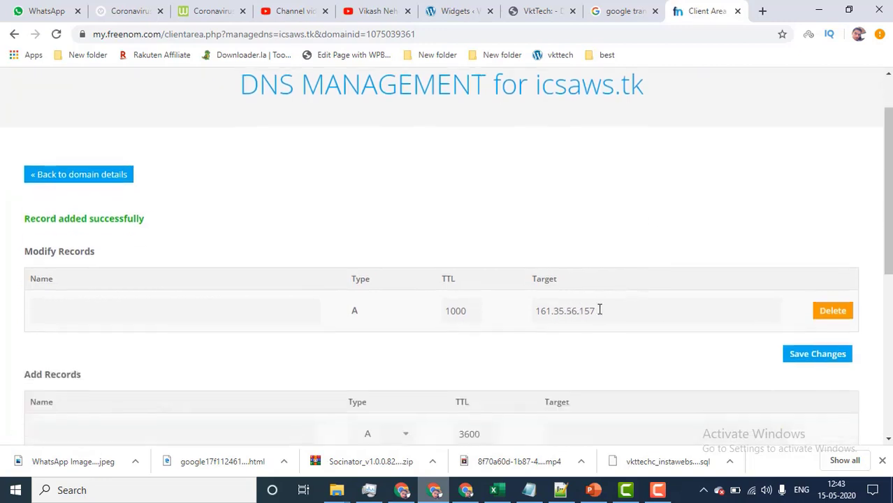
# Check the saved icsaws.tk A record, then return to the icsaws.tk:2087 tab.
pyautogui.moveTo(600, 311); pyautogui.dragTo(550, 311)
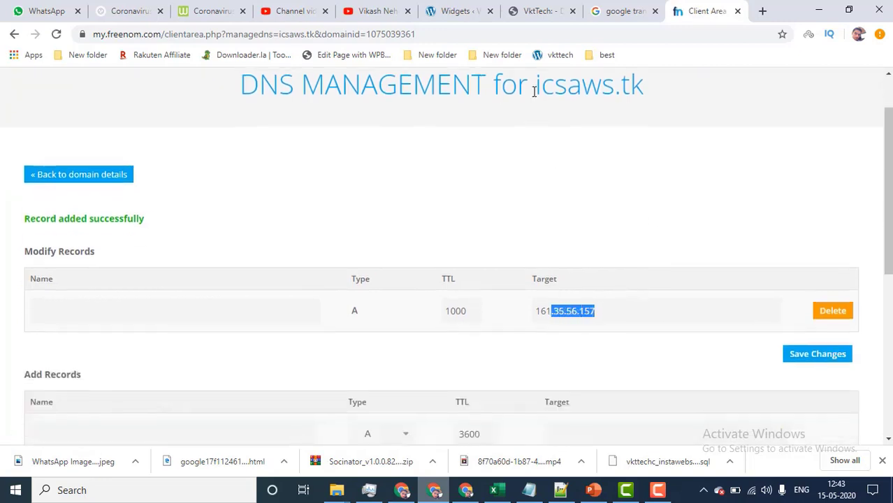
pyautogui.moveTo(534, 91); pyautogui.dragTo(647, 96)
pyautogui.click(650, 99)
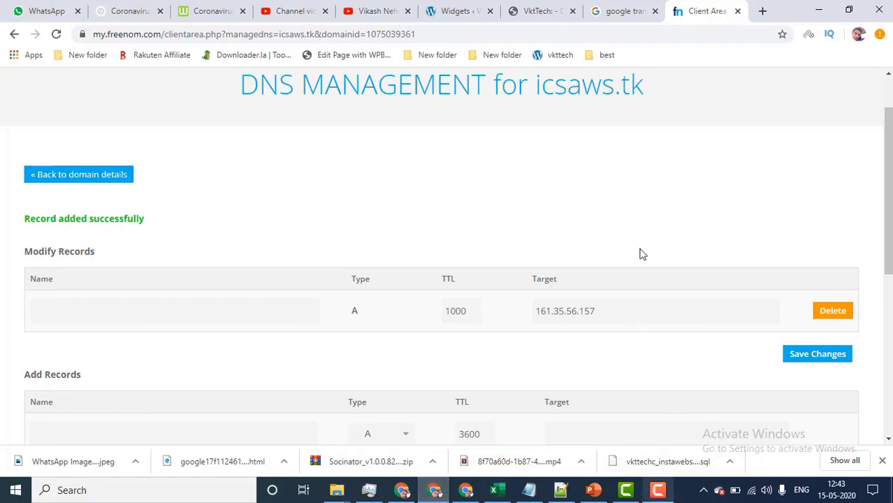
pyautogui.click(402, 490)
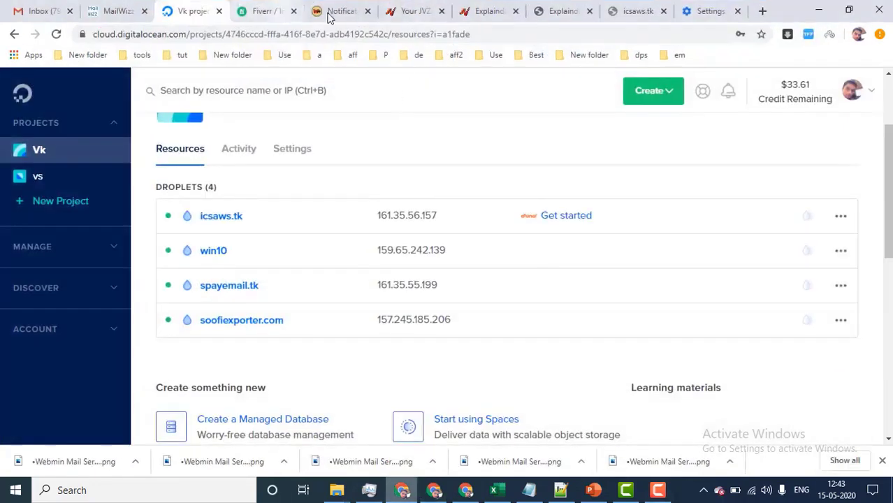
pyautogui.click(633, 6)
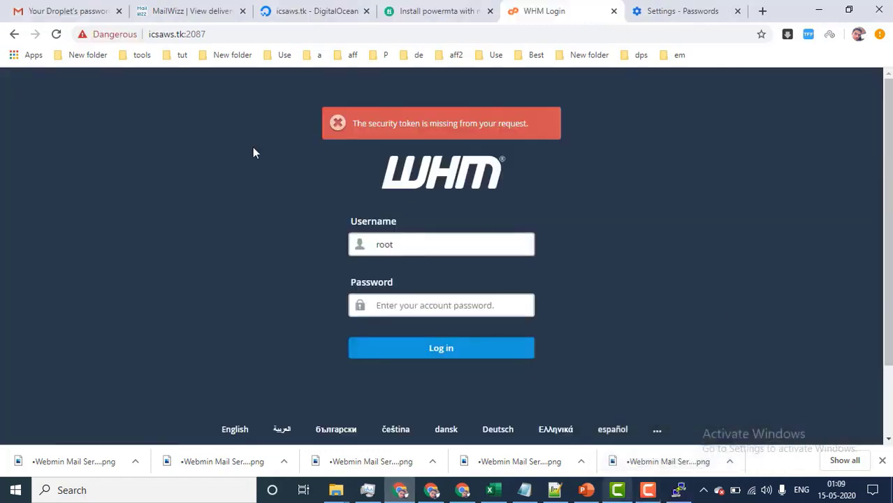
# Look over the Freenom page and the droplet page, then return to the WHM login.
pyautogui.click(431, 490)
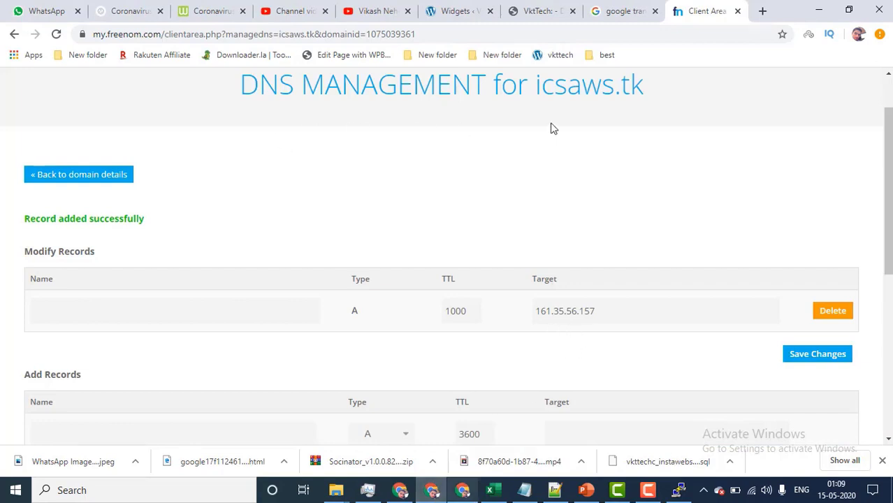
pyautogui.click(404, 492)
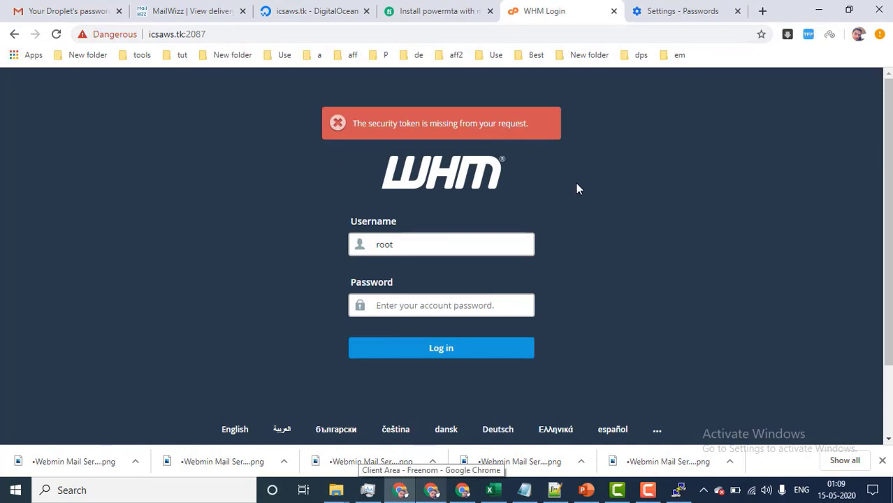
pyautogui.click(311, 10)
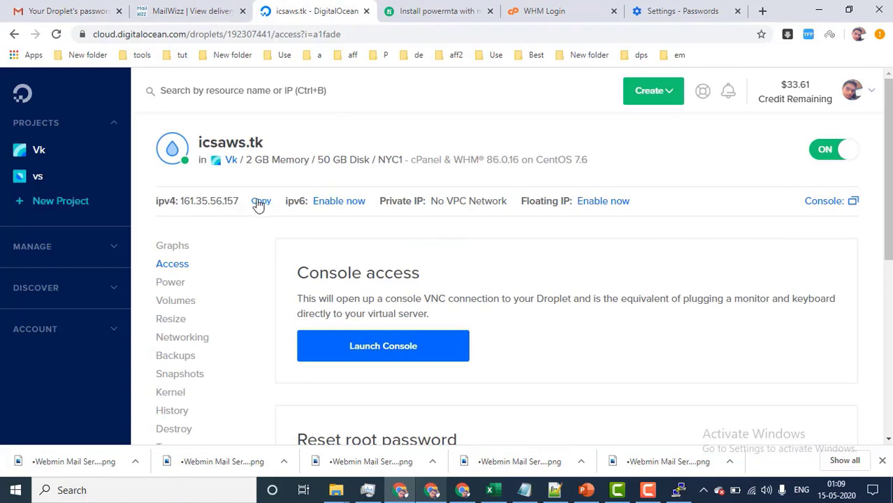
pyautogui.click(570, 7)
# Load the WHM login at 161.35.56.157/whm, then open the icsaws.tk droplet page.
pyautogui.click(293, 33)
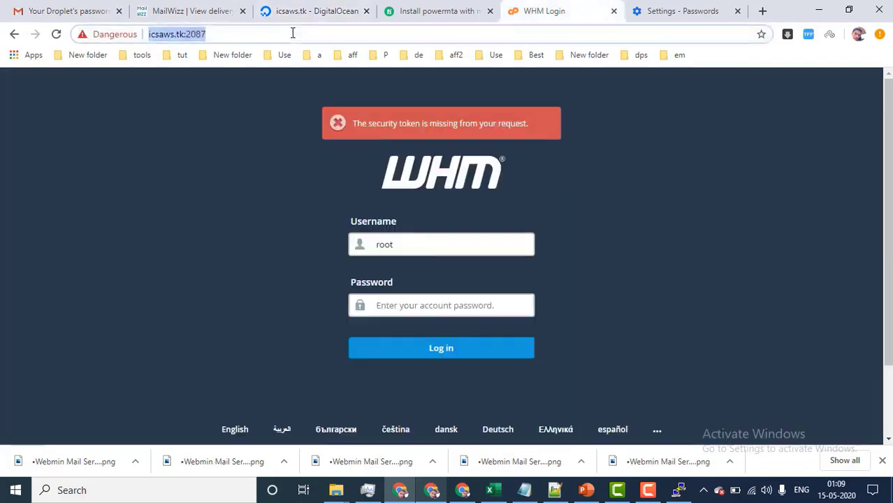
pyautogui.write('161.35.56.157')
pyautogui.write('/')
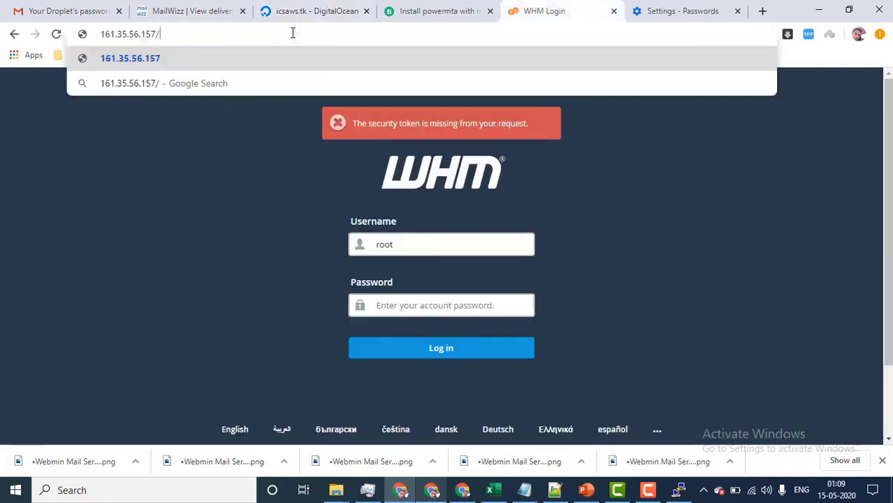
pyautogui.write('whm')
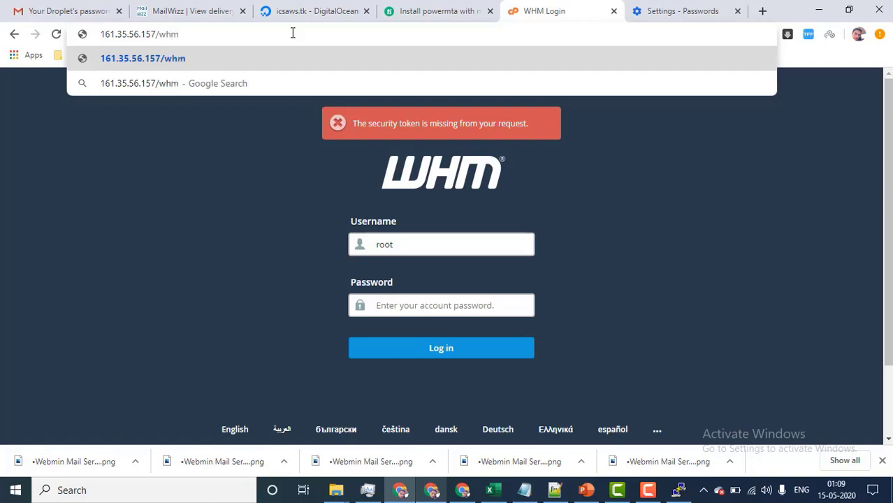
pyautogui.press('Return')
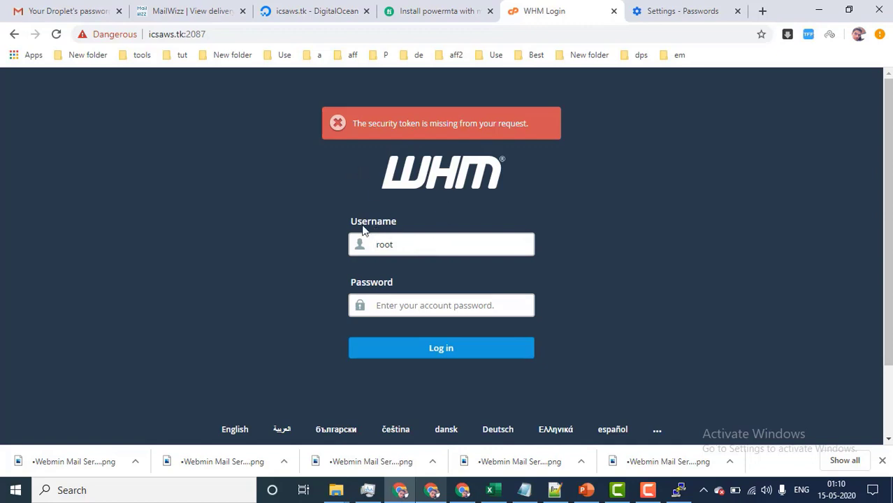
pyautogui.click(417, 302)
pyautogui.click(316, 11)
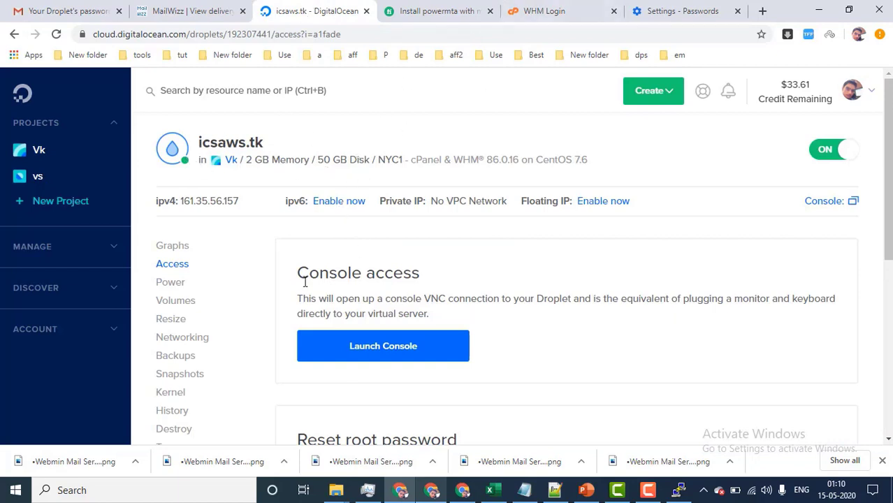
# Log in to WHM as root and accept all cPanel & WHM license terms.
pyautogui.click(550, 12)
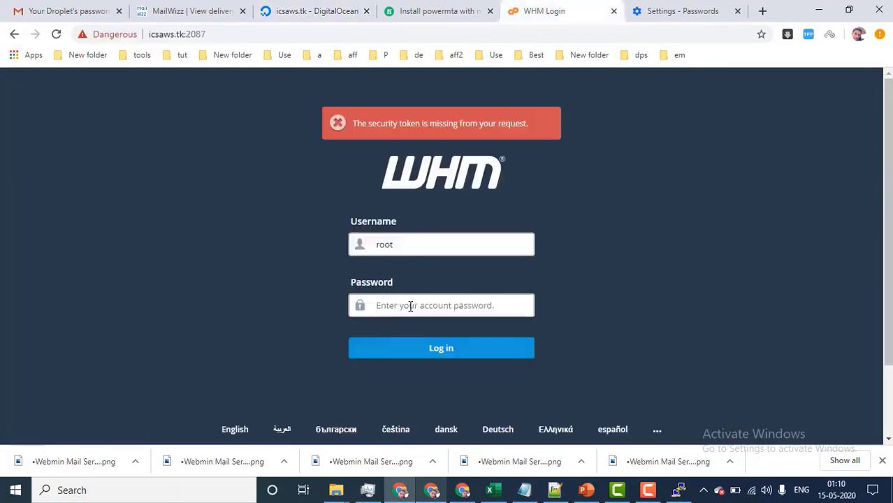
pyautogui.write('••')
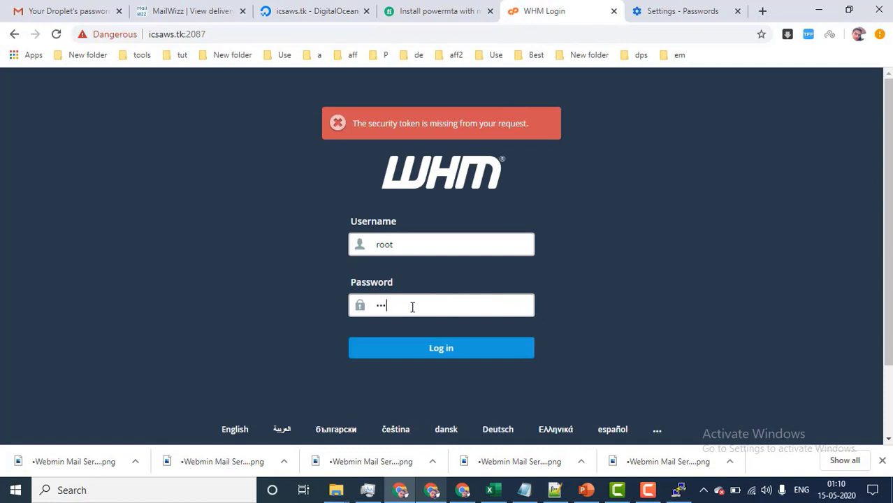
pyautogui.write('•••••')
pyautogui.click(418, 349)
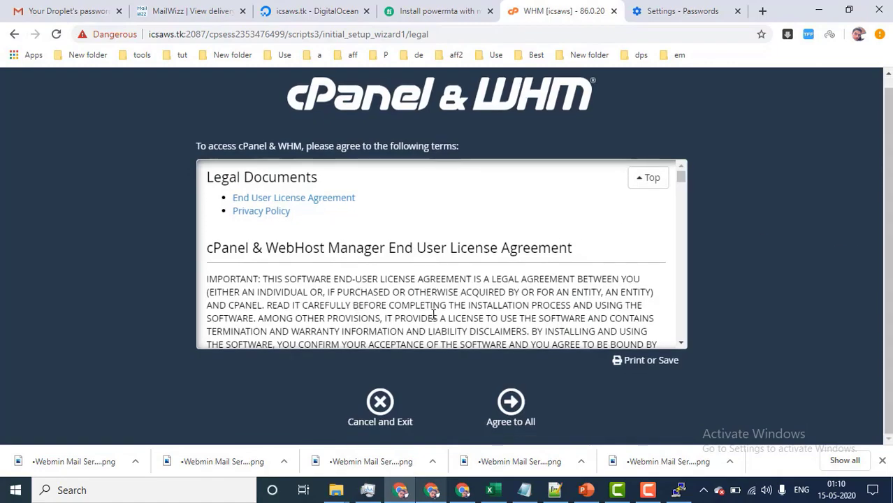
pyautogui.scroll(-1, 433, 314)
pyautogui.click(516, 422)
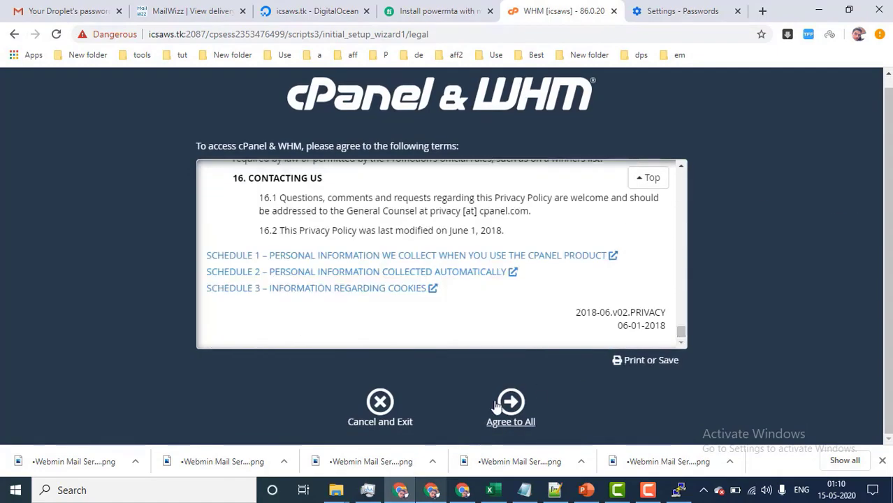
pyautogui.click(512, 409)
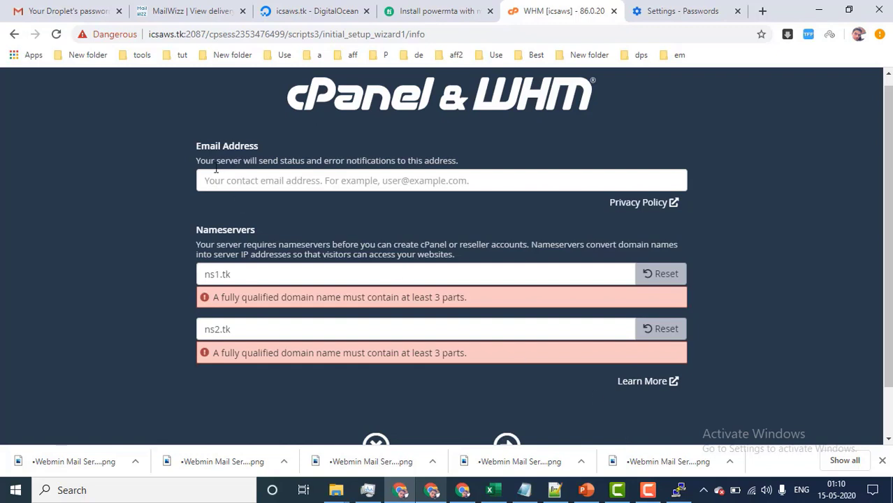
# Fill in the wizard's notification contact e-mail from saved suggestions.
pyautogui.moveTo(173, 146); pyautogui.dragTo(250, 143)
pyautogui.click(299, 180)
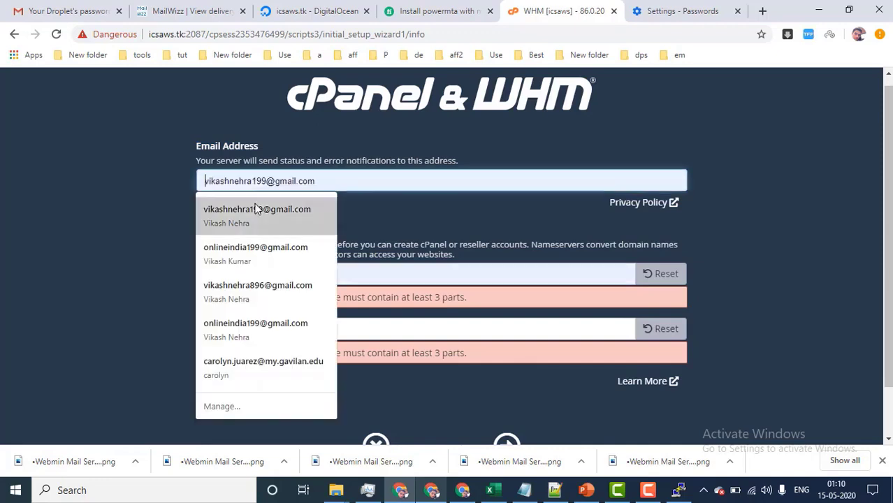
pyautogui.click(258, 208)
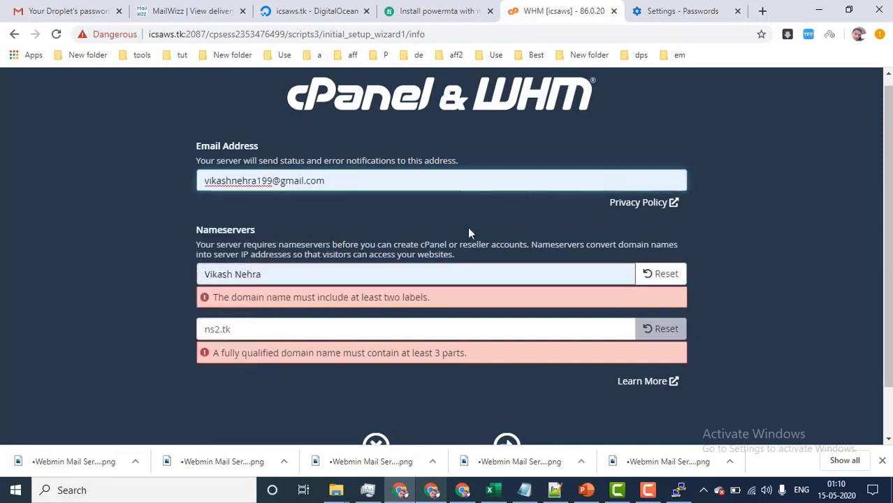
# Reset the first nameserver to ns1.tk, keep ns2.tk, and skip the remaining setup wizard.
pyautogui.scroll(-1, 331, 319)
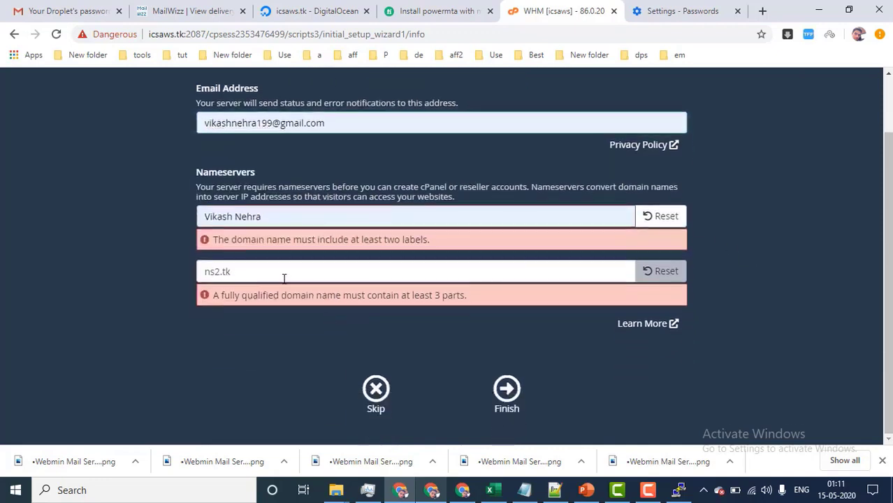
pyautogui.moveTo(283, 274); pyautogui.dragTo(69, 249)
pyautogui.click(318, 338)
pyautogui.moveTo(316, 266); pyautogui.dragTo(164, 262)
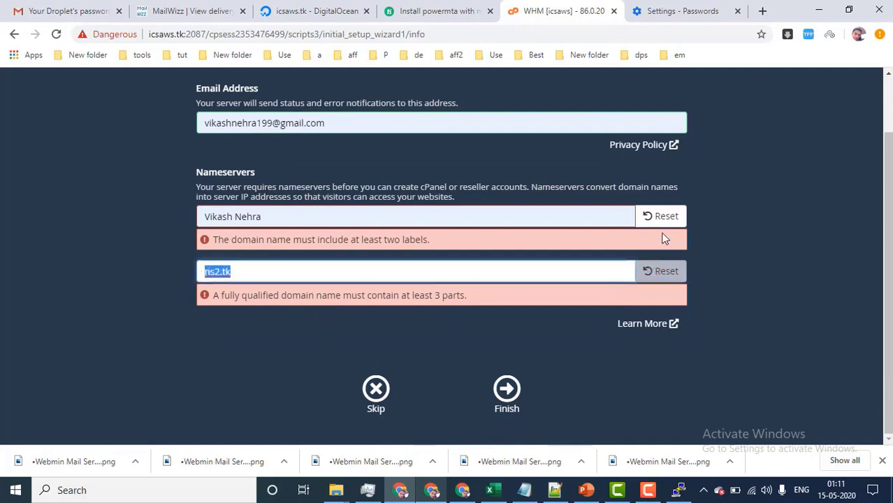
pyautogui.click(653, 216)
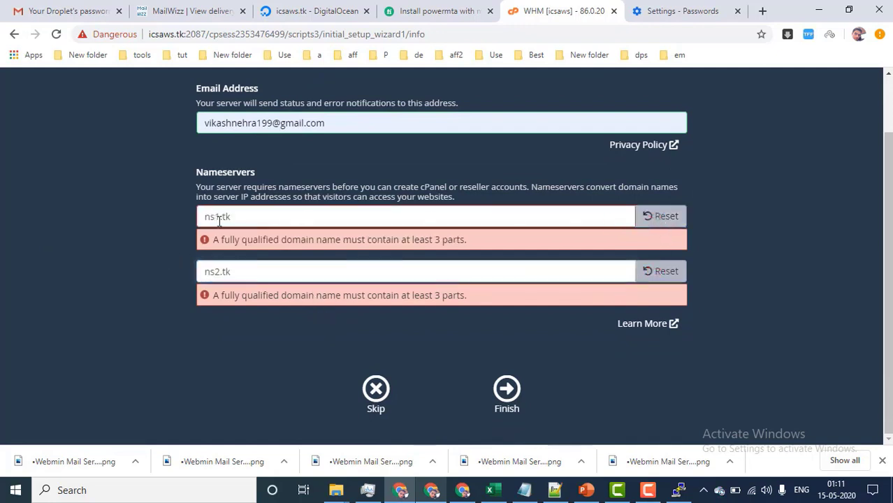
pyautogui.click(295, 272)
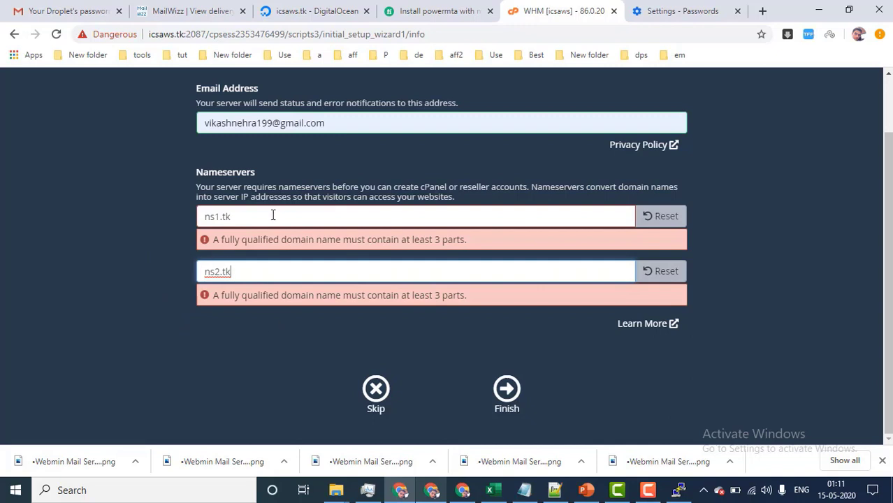
pyautogui.moveTo(273, 215); pyautogui.dragTo(113, 227)
pyautogui.click(323, 370)
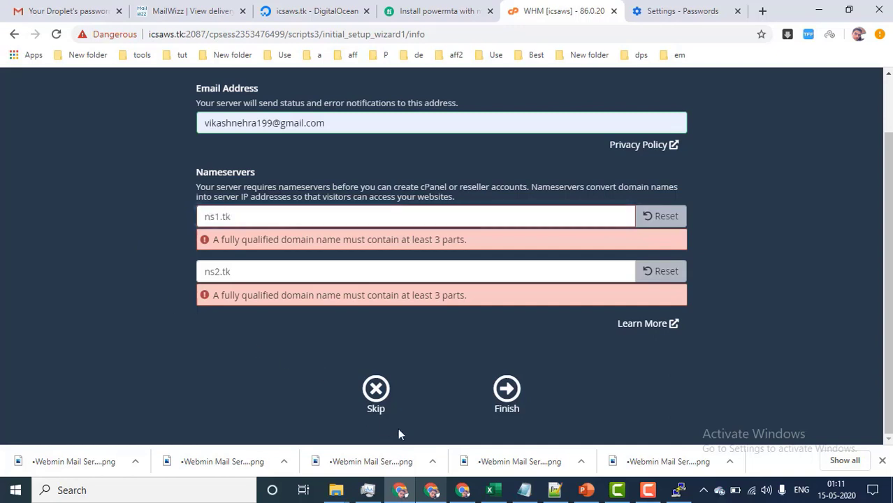
pyautogui.click(375, 395)
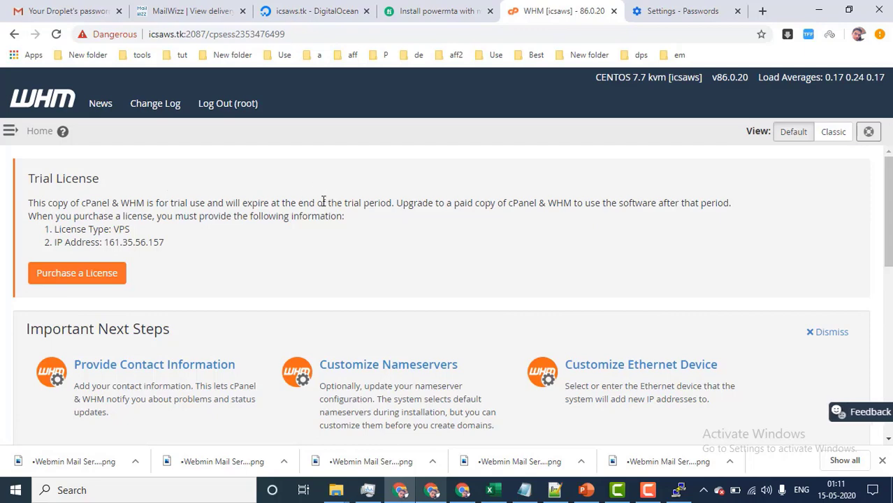
# Open WHM's Create a New Account form under Manage Your Accounts.
pyautogui.scroll(-4, 291, 234)
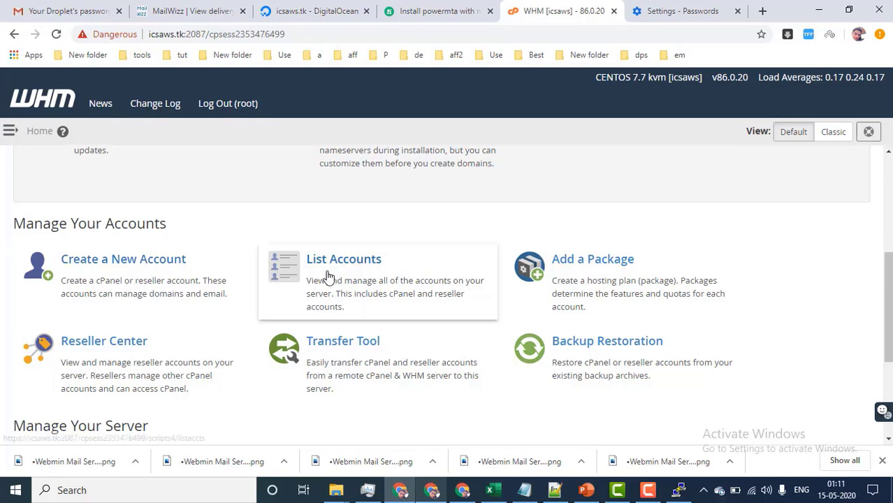
pyautogui.scroll(-1, 328, 276)
pyautogui.click(94, 198)
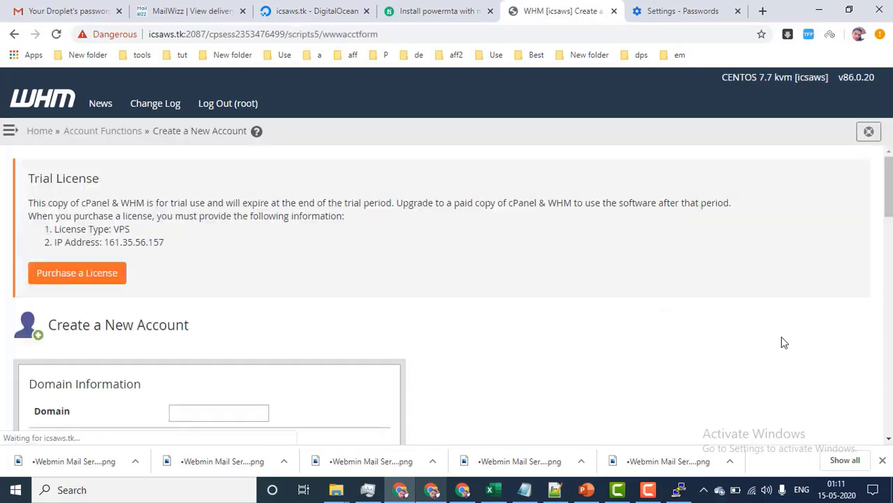
# Check the Domain field's suggestions, then bring up Freenom's DNS Management page for icsaws.tk.
pyautogui.scroll(-2, 389, 309)
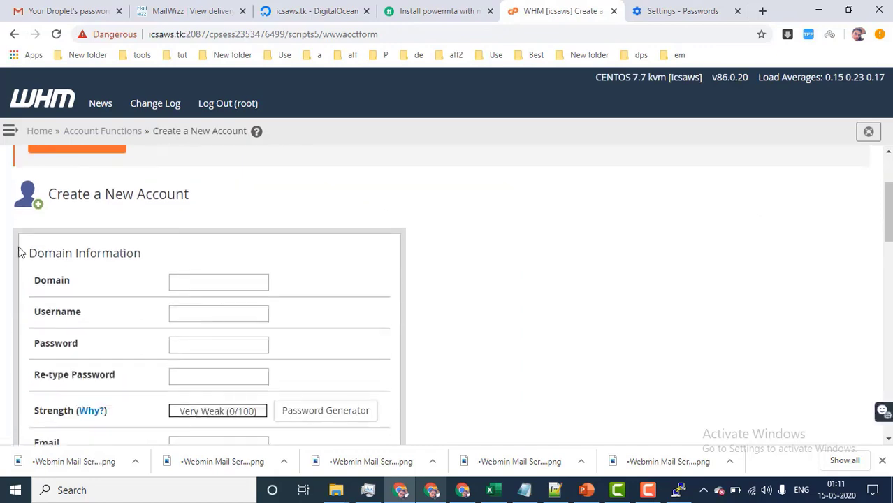
pyautogui.moveTo(20, 253); pyautogui.dragTo(151, 257)
pyautogui.scroll(-4, 160, 259)
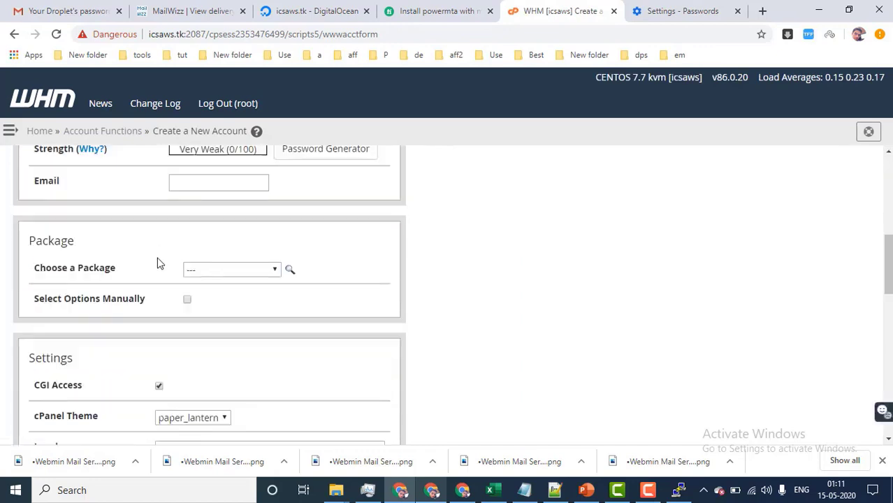
pyautogui.scroll(4, 159, 259)
pyautogui.click(194, 283)
pyautogui.click(489, 385)
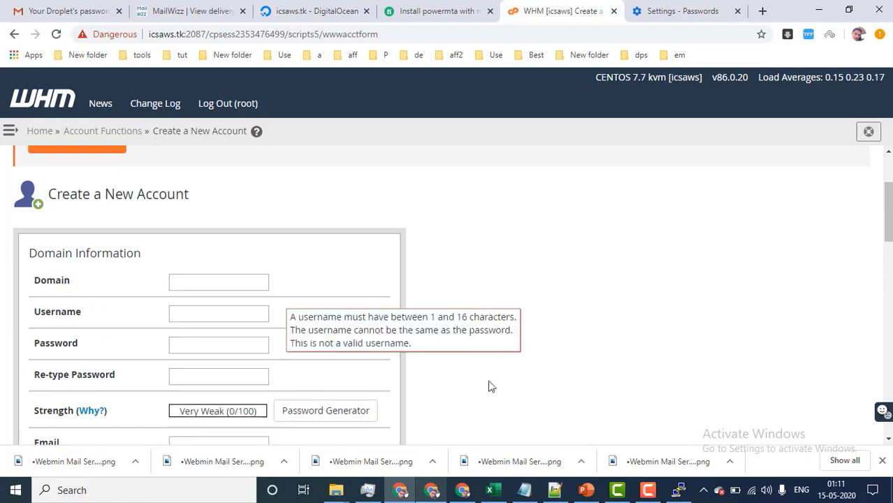
pyautogui.click(437, 489)
pyautogui.scroll(2, 382, 285)
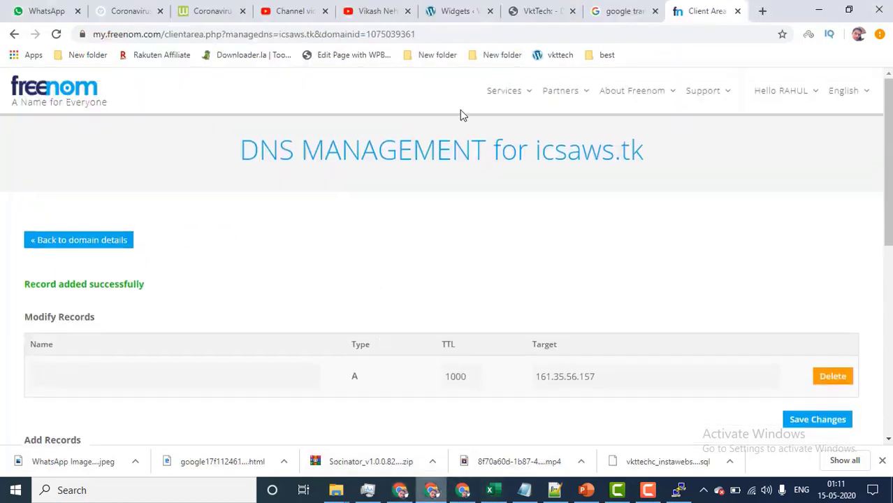
# Copy icsindiahost.tk from Freenom's My Domains list and return to WHM's Domain field.
pyautogui.click(512, 168)
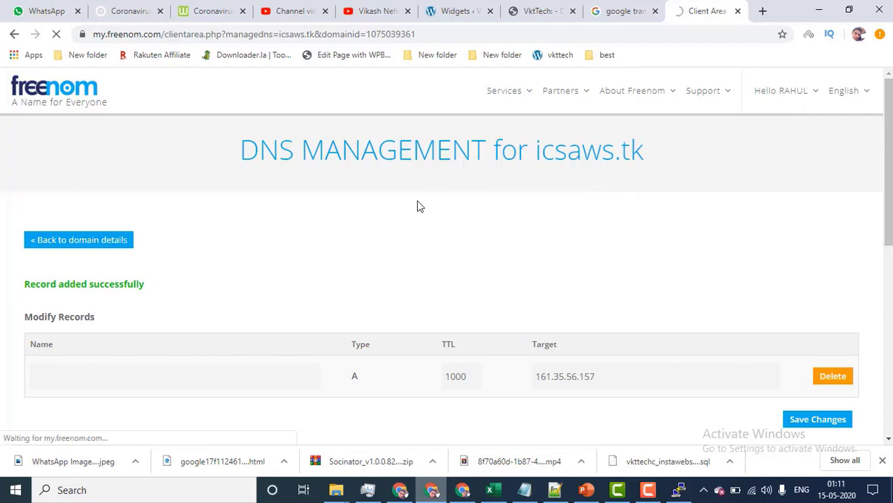
pyautogui.click(511, 313)
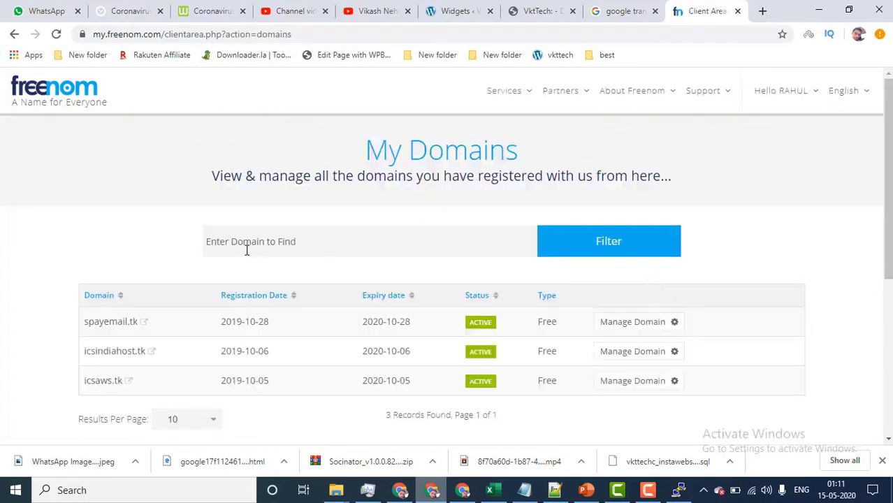
pyautogui.scroll(-1, 247, 250)
pyautogui.moveTo(82, 285); pyautogui.dragTo(142, 289)
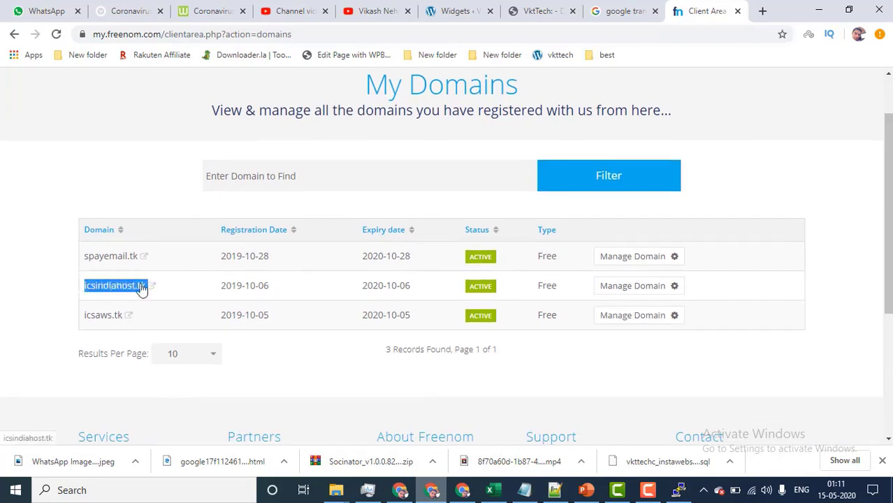
pyautogui.rightClick(142, 289)
pyautogui.click(209, 397)
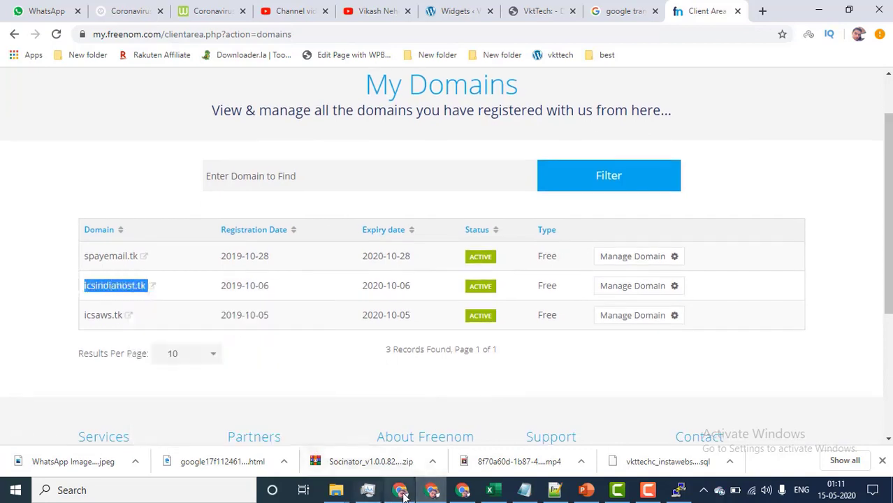
pyautogui.click(400, 492)
pyautogui.click(181, 280)
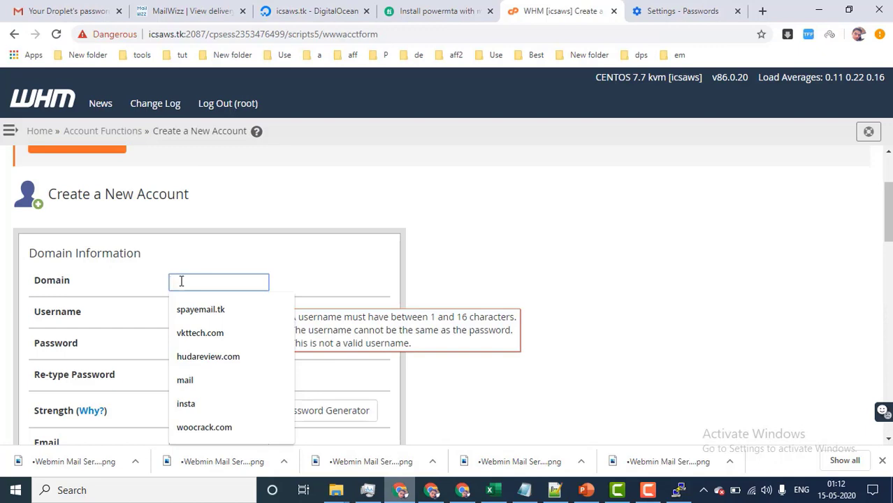
# Paste icsindiahost.tk as the domain, accept username icsindiahost, and enter a matching password twice.
pyautogui.hotkey('ctrl', 'v')
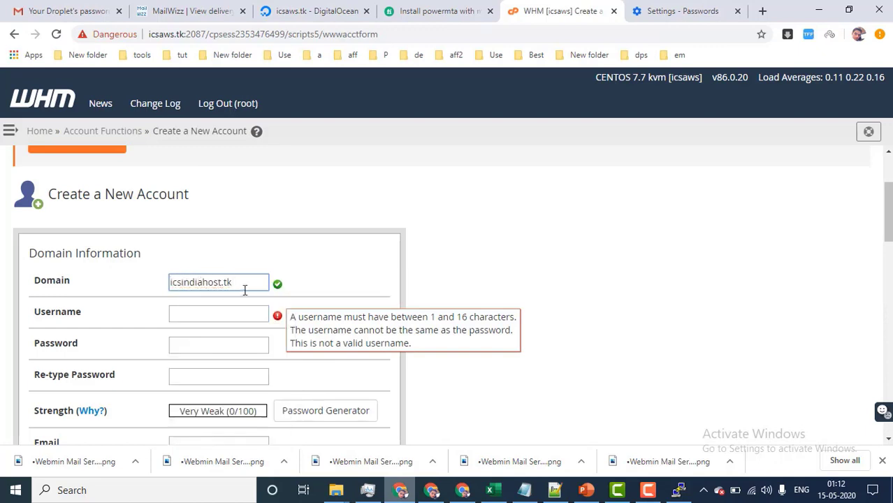
pyautogui.click(208, 312)
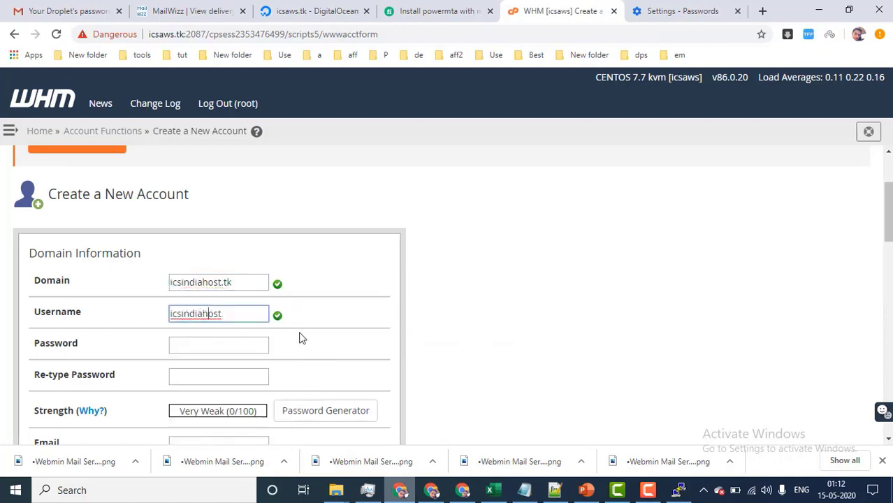
pyautogui.scroll(-1, 302, 339)
pyautogui.click(215, 281)
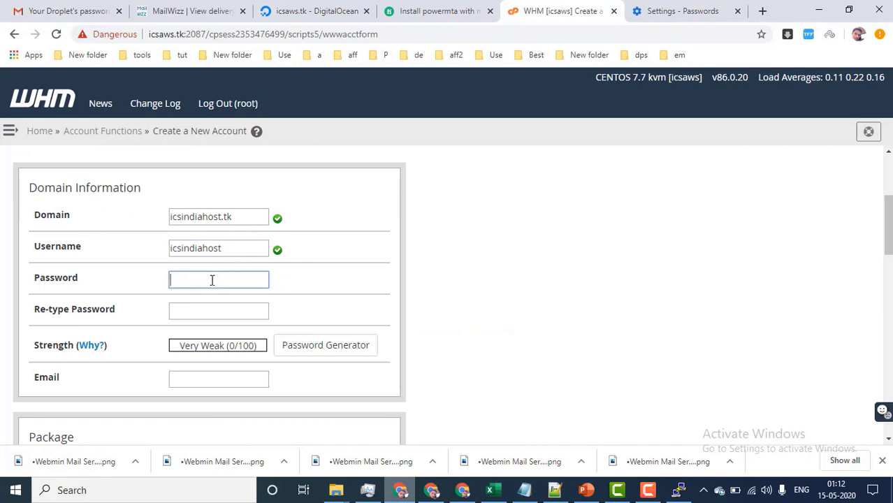
pyautogui.write('abcdef')
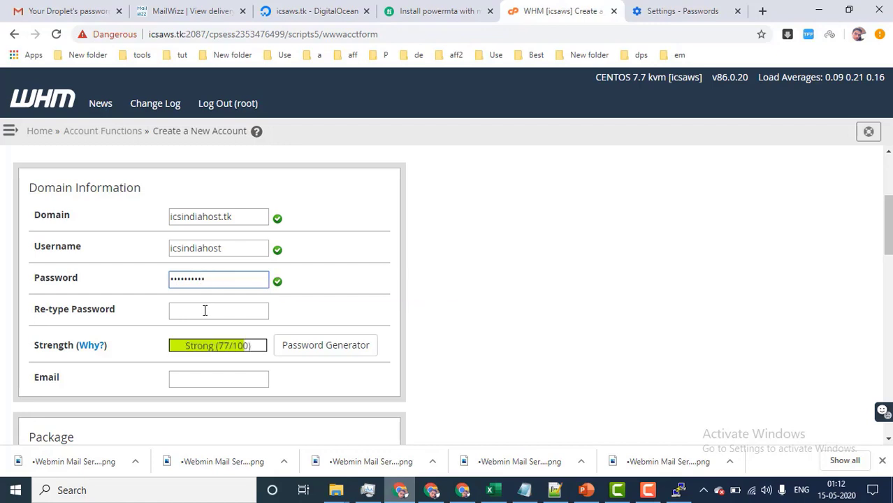
pyautogui.click(204, 311)
pyautogui.write('ab')
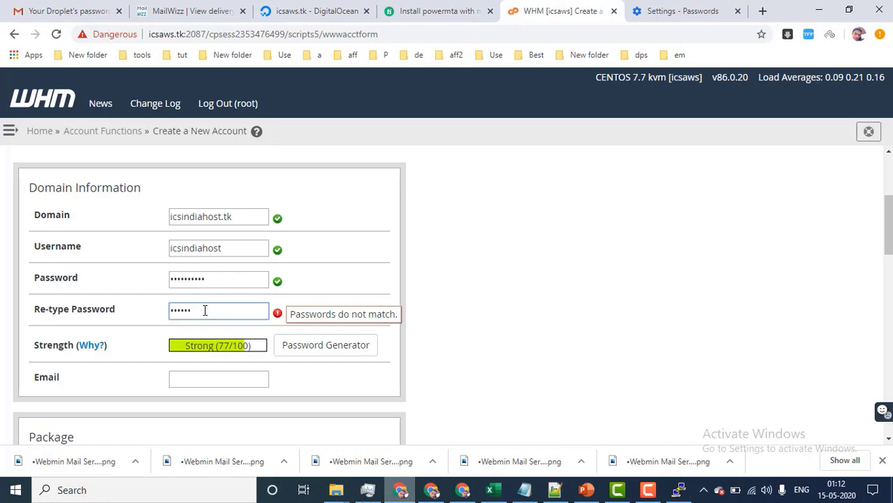
pyautogui.write('ab')
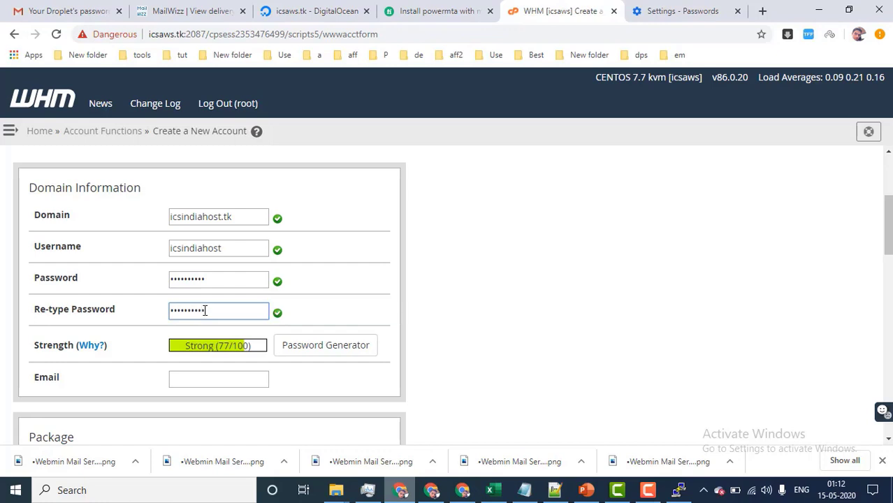
# Fill in the account's contact e-mail from saved autofill suggestions.
pyautogui.scroll(-1, 184, 325)
pyautogui.click(203, 315)
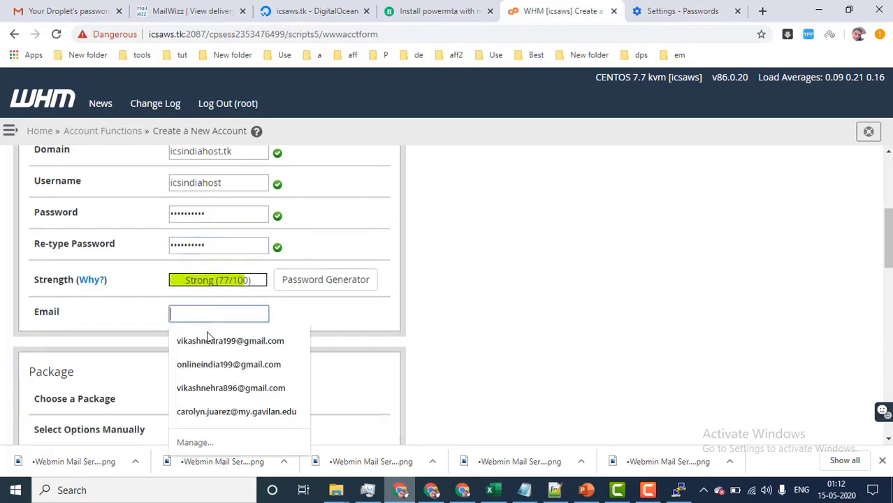
pyautogui.click(209, 342)
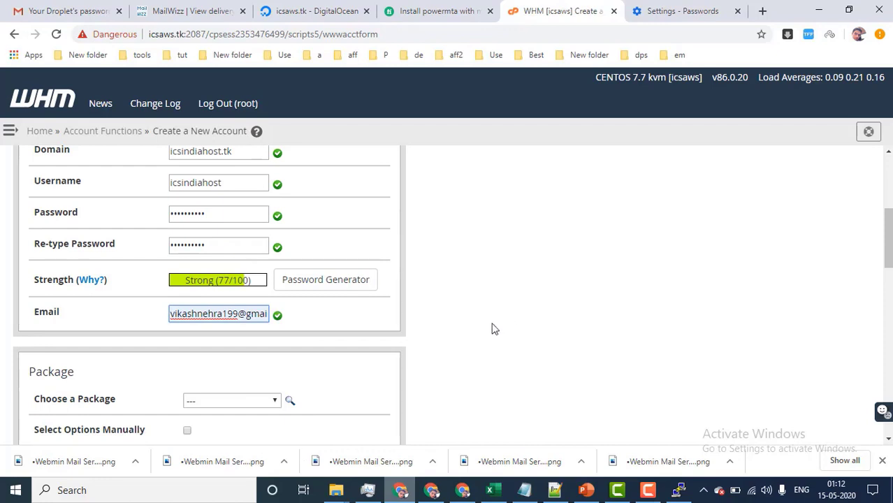
pyautogui.scroll(-1, 491, 329)
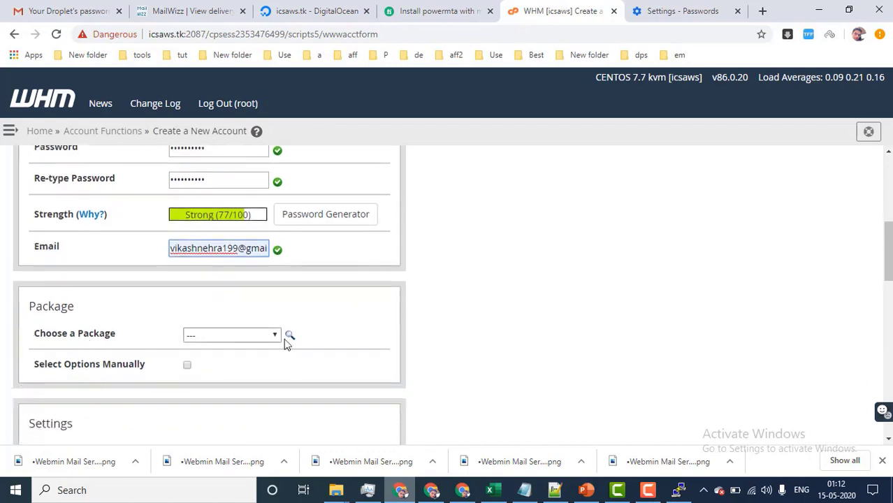
# Choose the default hosting package and review the Mail Routing Settings.
pyautogui.click(249, 332)
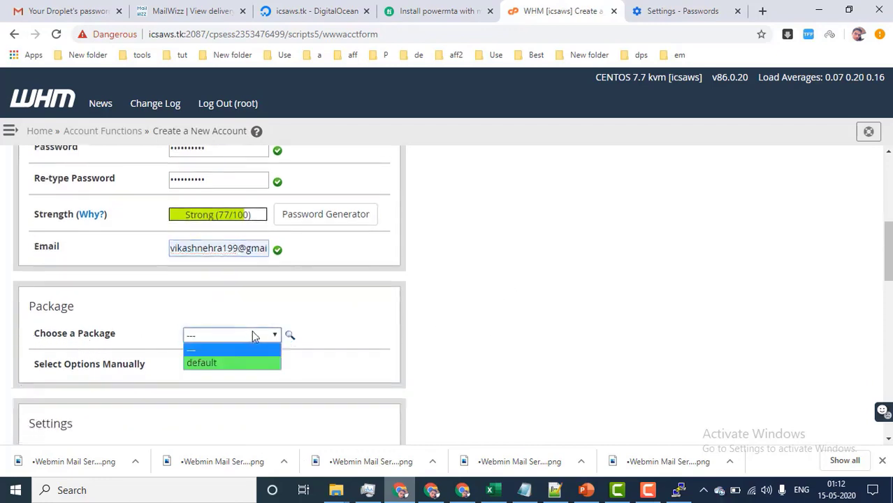
pyautogui.click(237, 365)
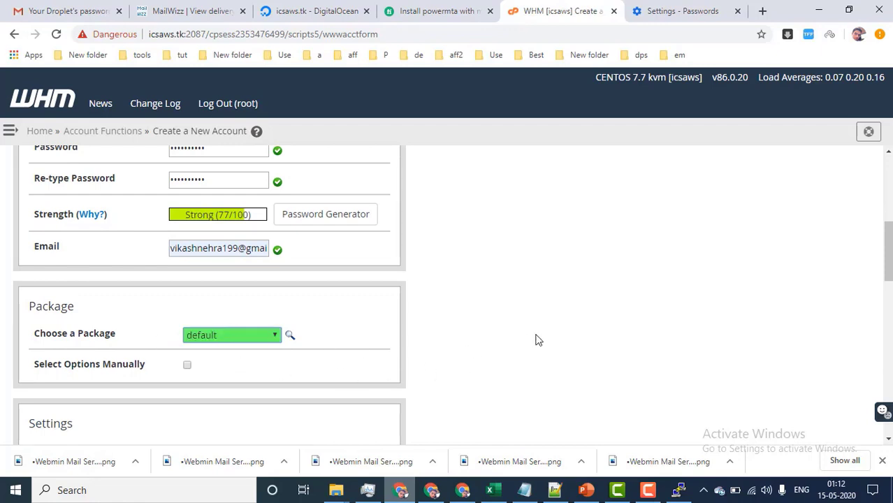
pyautogui.scroll(-1, 536, 340)
pyautogui.scroll(-2, 347, 311)
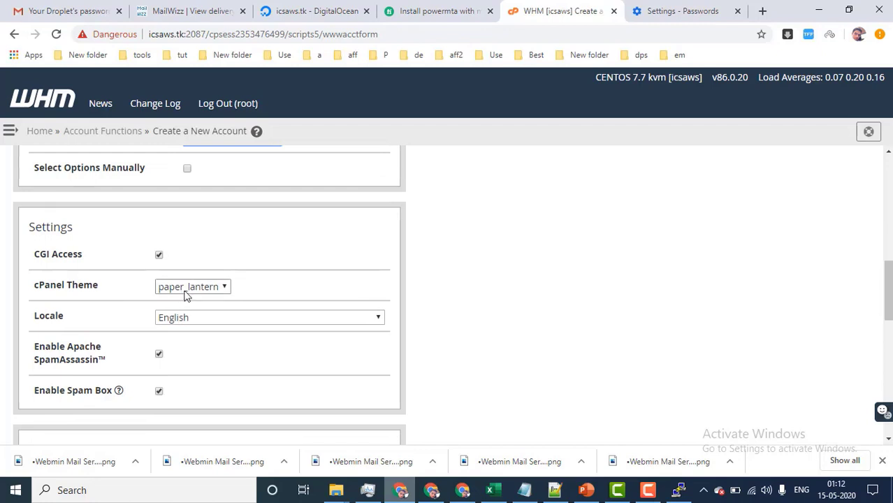
pyautogui.scroll(-1, 212, 307)
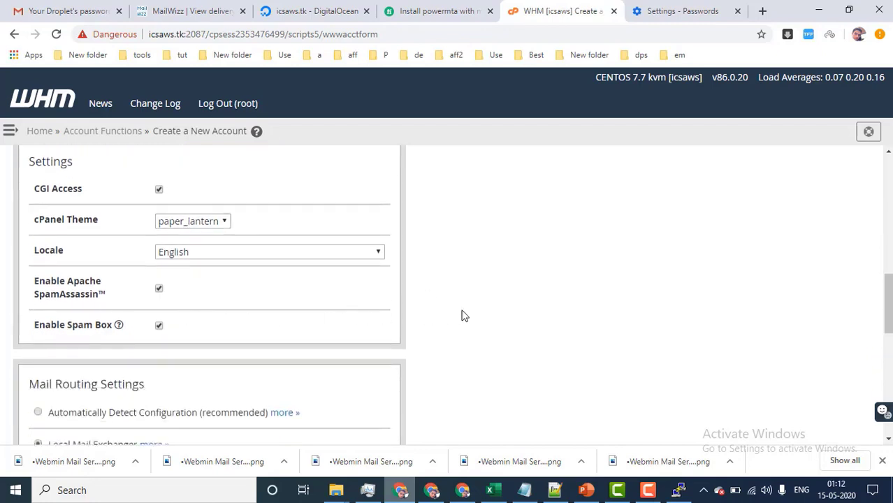
pyautogui.scroll(-2, 462, 316)
pyautogui.moveTo(28, 253); pyautogui.dragTo(144, 254)
pyautogui.click(138, 256)
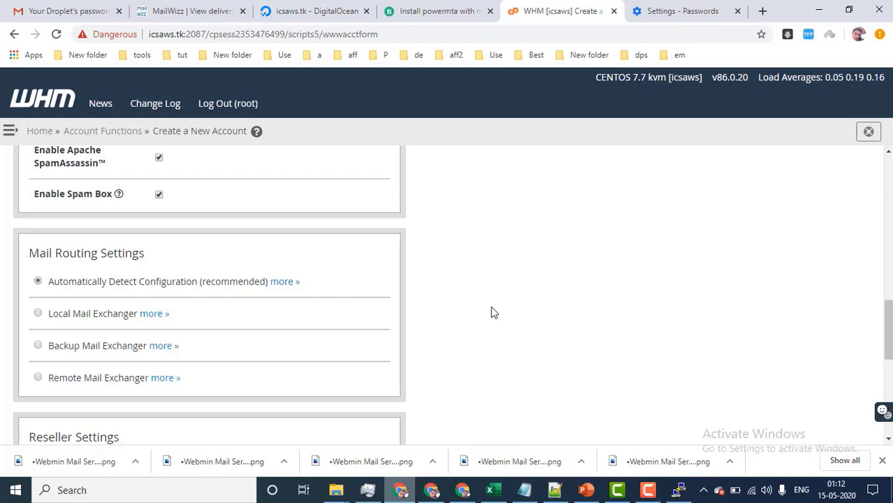
# Keep default Reseller and DNS settings (DKIM, SPF, ns1.tk/ns2.tk) and submit with Create.
pyautogui.scroll(-3, 492, 312)
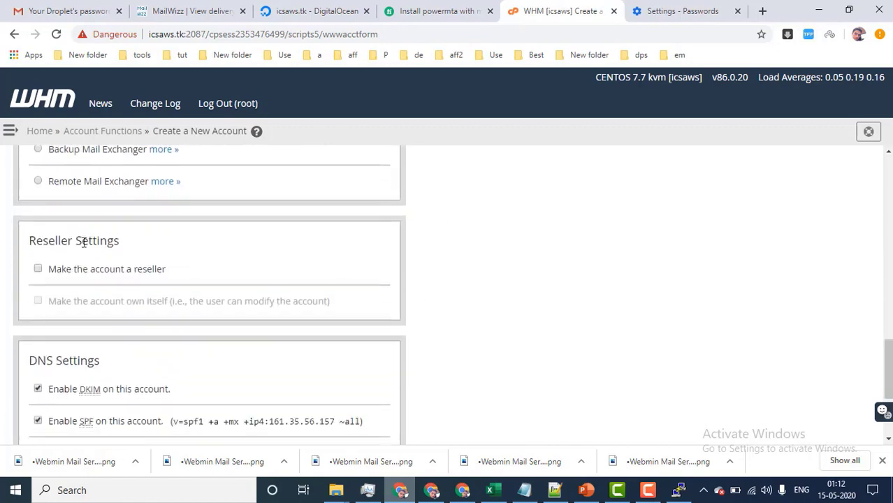
pyautogui.tripleClick(84, 242)
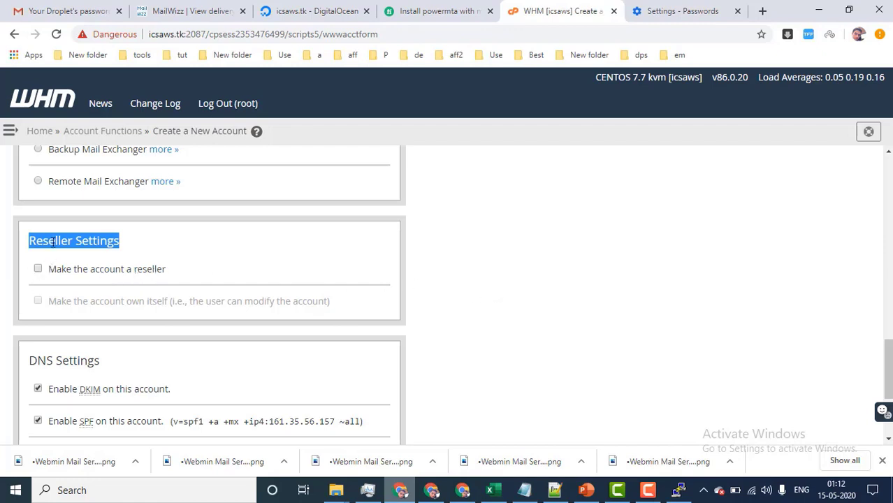
pyautogui.scroll(-1, 473, 318)
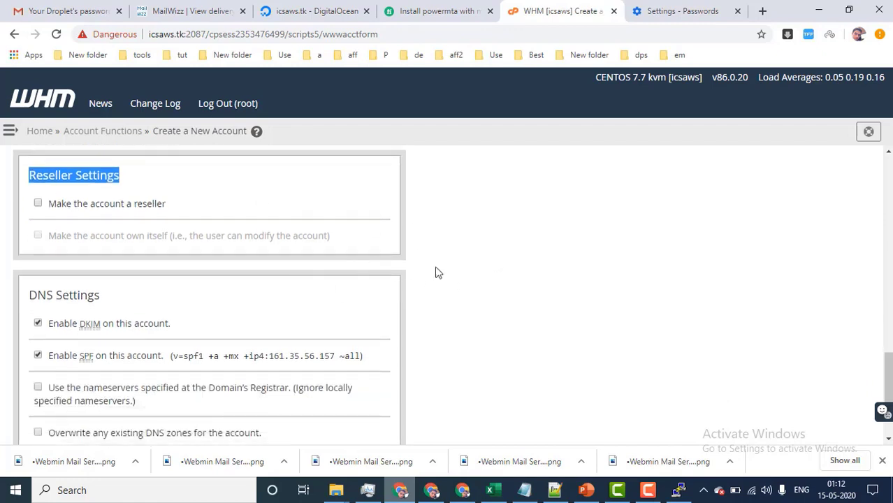
pyautogui.scroll(-1, 457, 296)
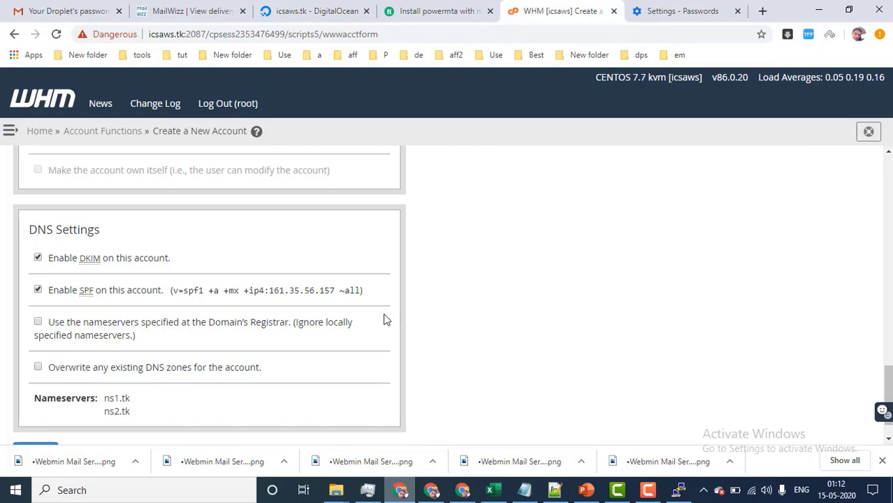
pyautogui.scroll(3, 283, 297)
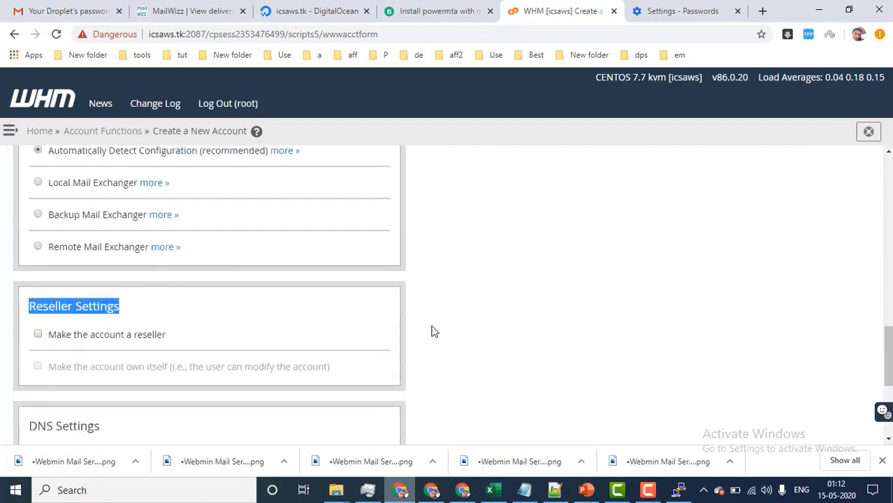
pyautogui.scroll(-3, 431, 331)
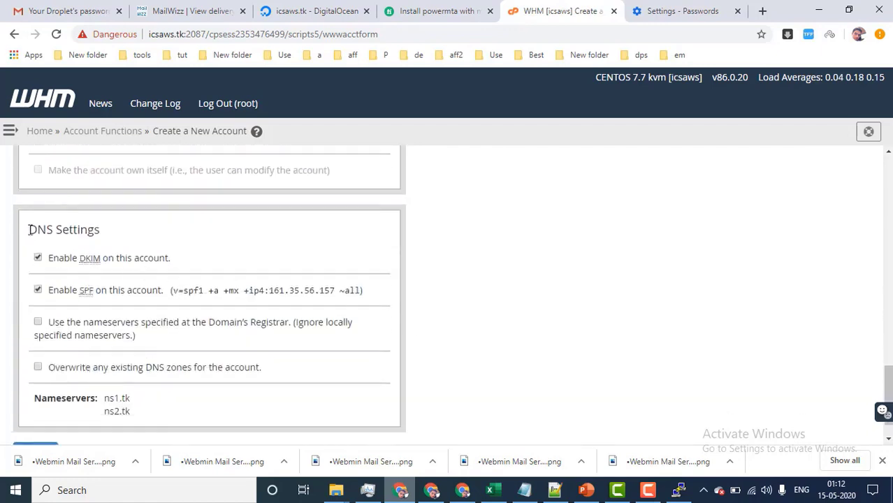
pyautogui.moveTo(30, 230); pyautogui.dragTo(109, 229)
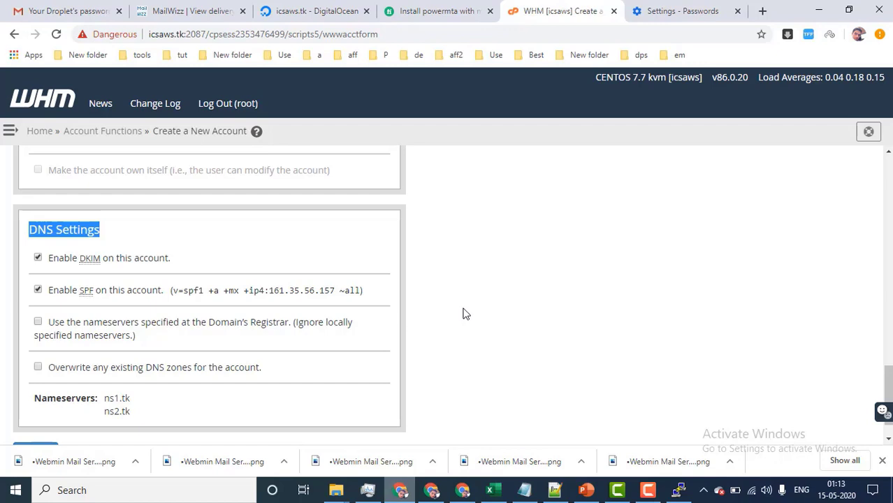
pyautogui.scroll(-1, 462, 313)
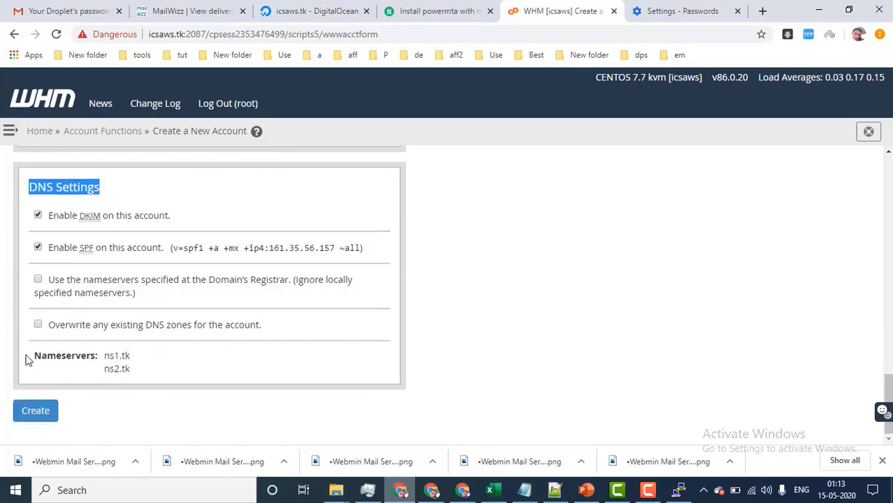
pyautogui.keyDown('shift'); pyautogui.click(99, 356); pyautogui.keyUp('shift')
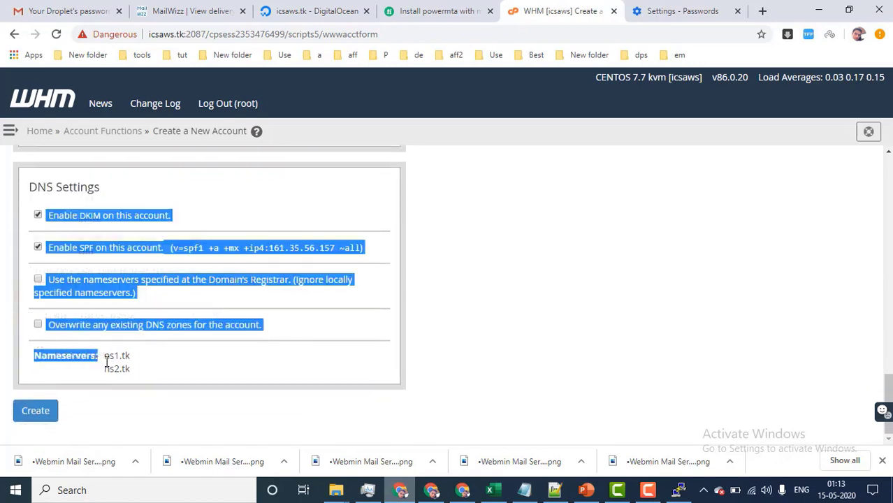
pyautogui.doubleClick(107, 360)
pyautogui.click(106, 359)
pyautogui.moveTo(106, 359); pyautogui.dragTo(133, 372)
pyautogui.click(132, 373)
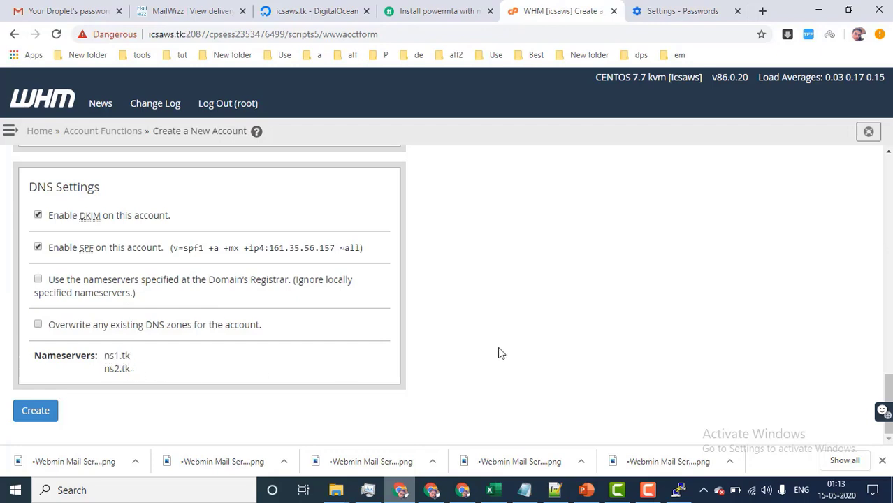
pyautogui.click(35, 413)
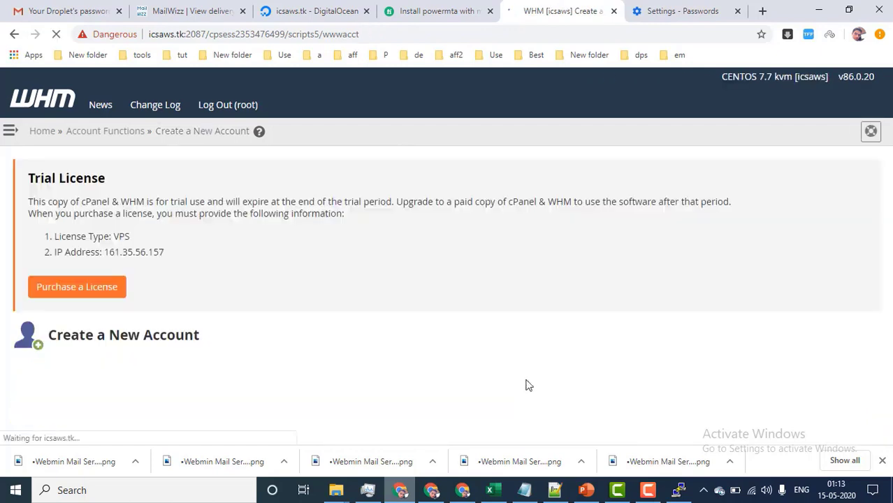
# Review the 'Account Creation Ok' log for icsindiahost.tk and go to its cPanel.
pyautogui.scroll(-8, 481, 369)
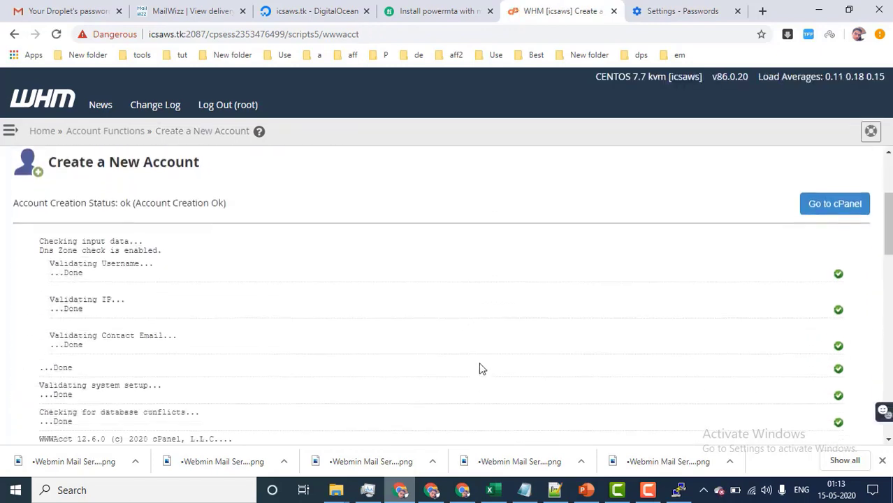
pyautogui.moveTo(891, 314); pyautogui.dragTo(889, 428)
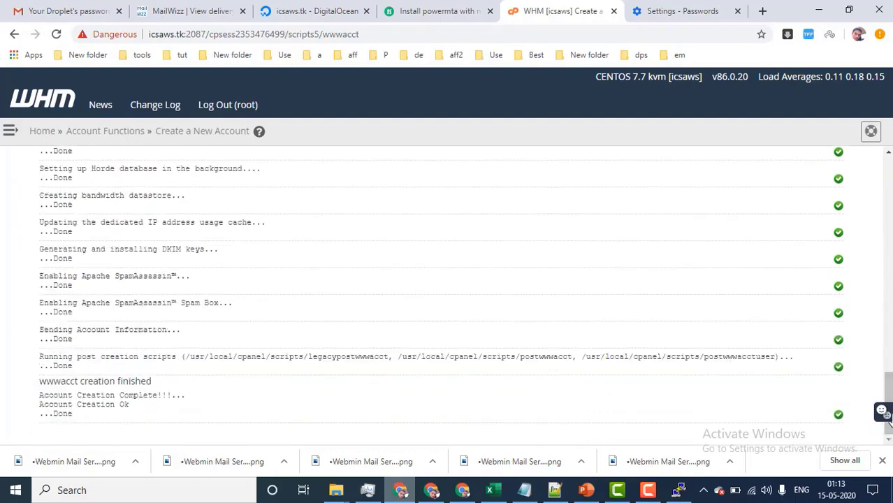
pyautogui.moveTo(889, 380); pyautogui.dragTo(889, 179)
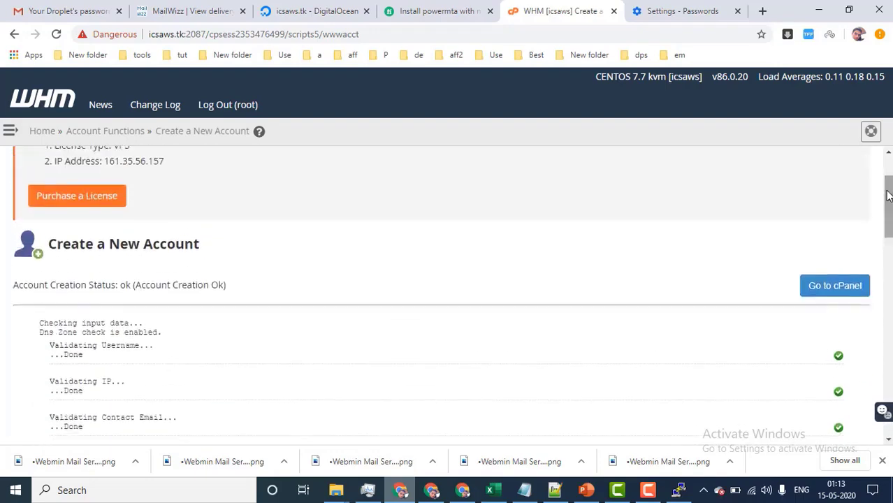
pyautogui.scroll(-2, 97, 314)
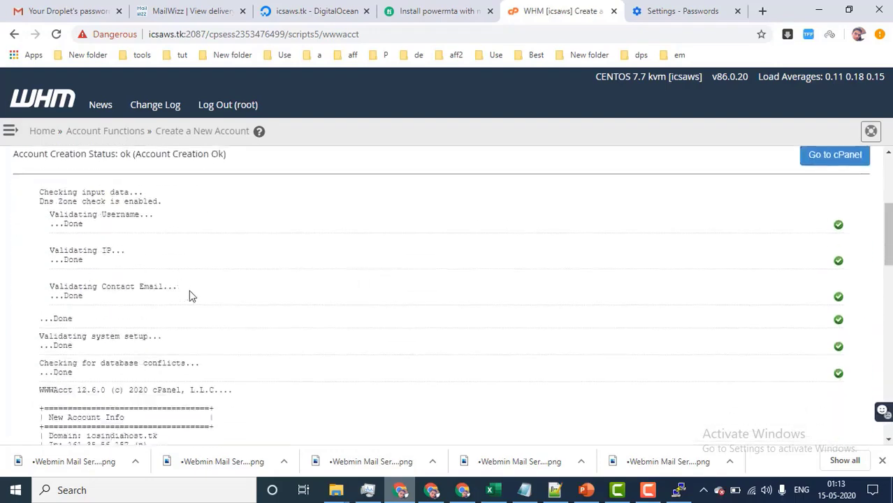
pyautogui.scroll(3, 228, 326)
pyautogui.scroll(-1, 557, 310)
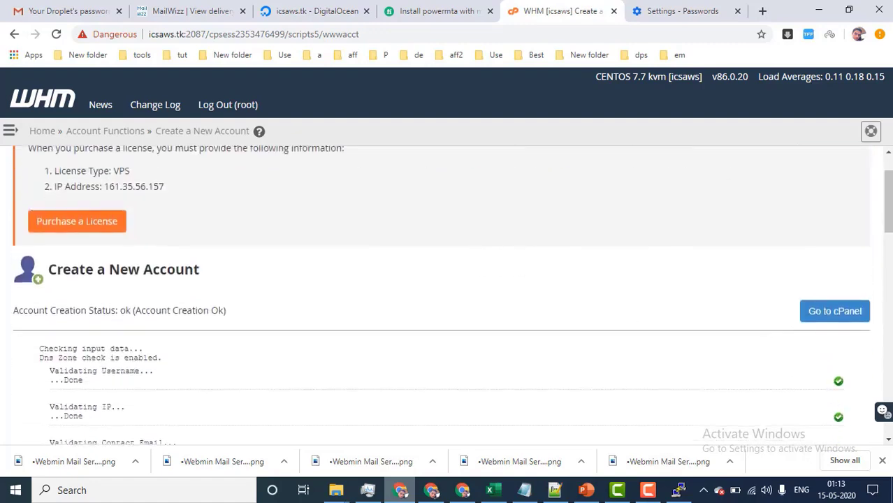
pyautogui.click(838, 318)
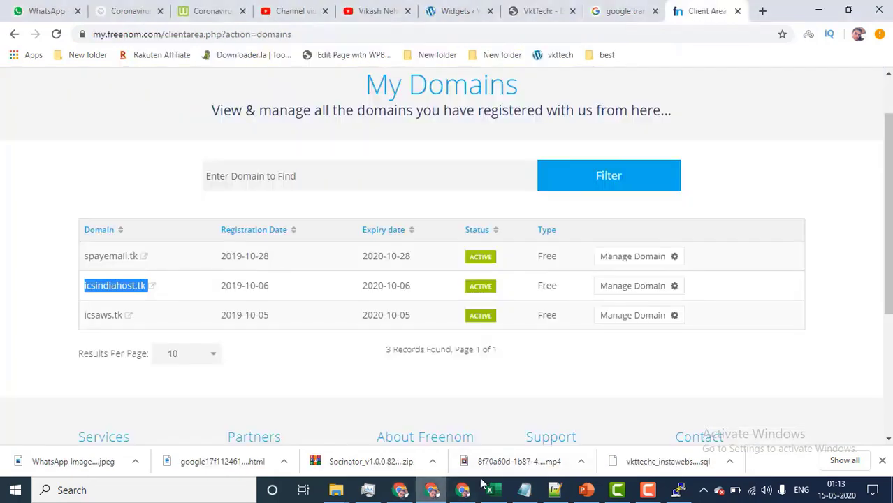
# Compare cPanel's shared IP 161.35.56.157 against the droplet's IP on DigitalOcean.
pyautogui.click(431, 490)
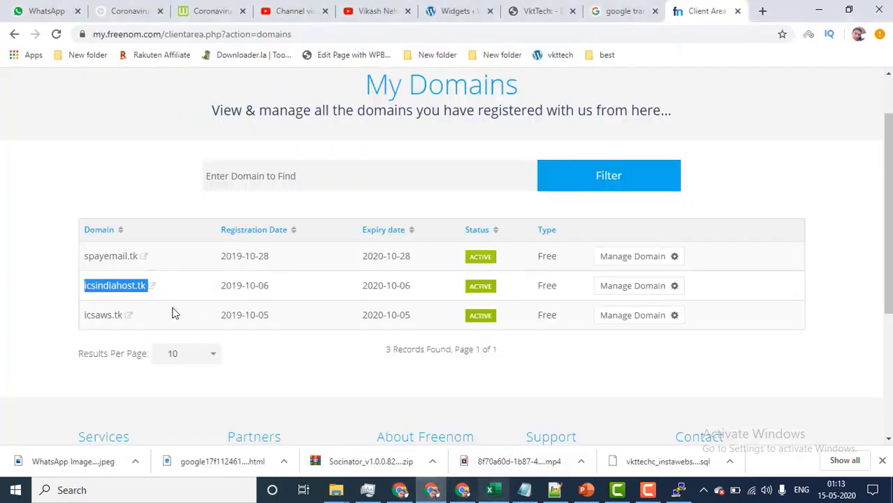
pyautogui.click(431, 490)
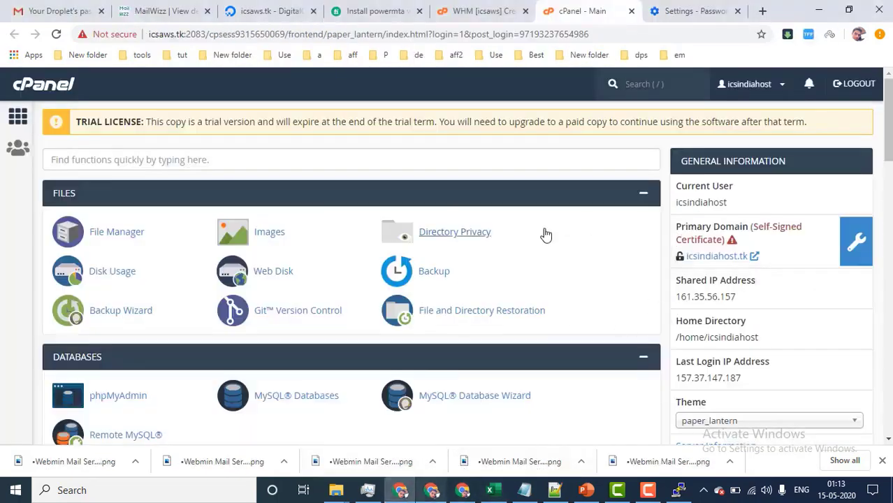
pyautogui.moveTo(672, 297); pyautogui.dragTo(774, 303)
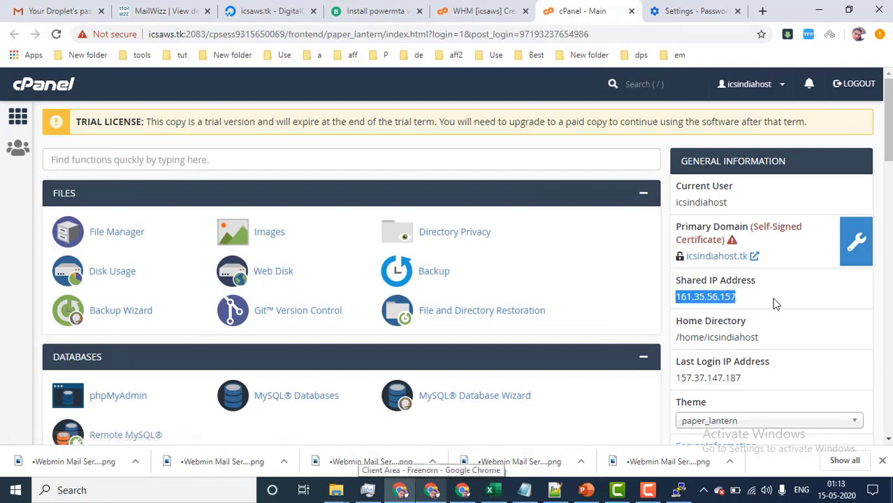
pyautogui.click(262, 11)
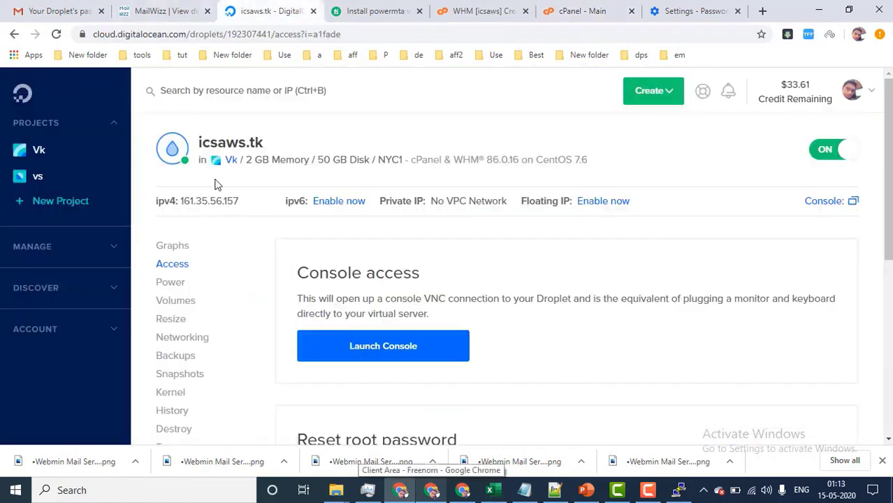
pyautogui.click(569, 11)
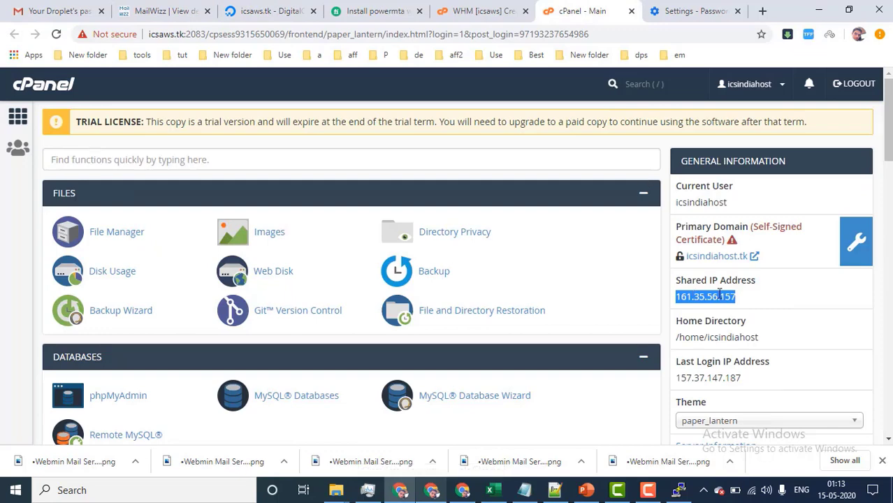
pyautogui.scroll(-5, 794, 348)
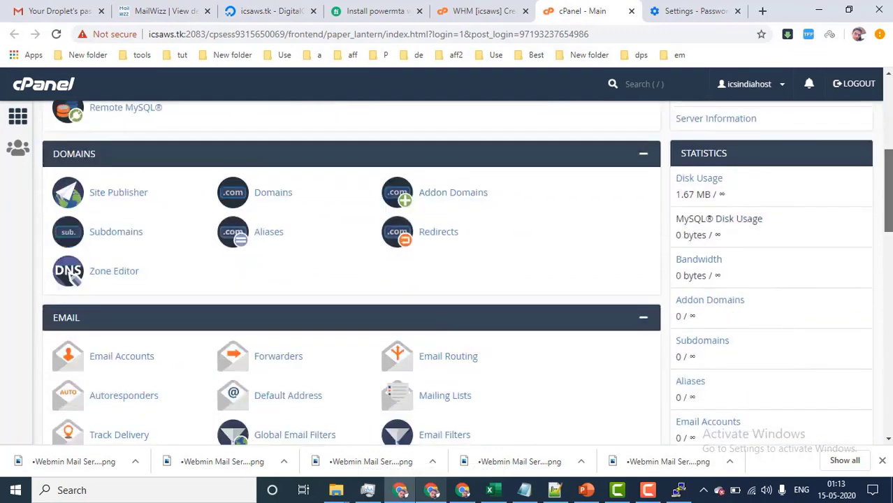
pyautogui.scroll(-2, 467, 273)
pyautogui.scroll(7, 467, 273)
pyautogui.scroll(-8, 76, 117)
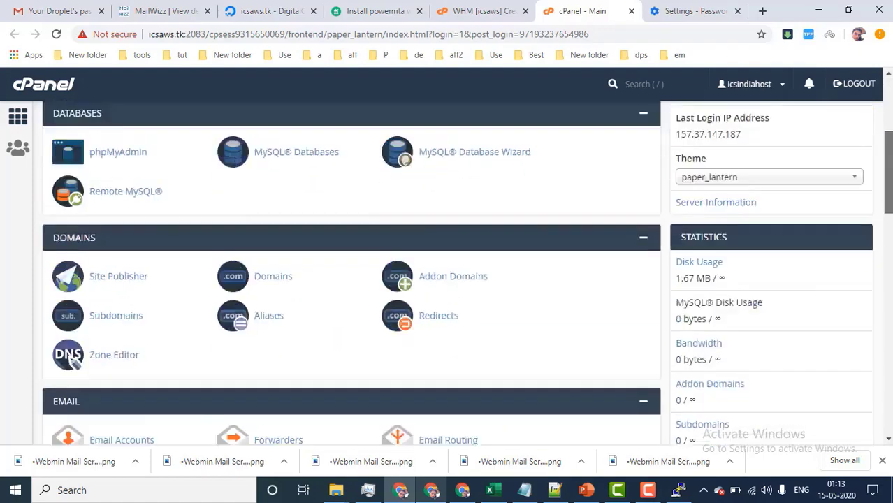
pyautogui.scroll(2, 76, 116)
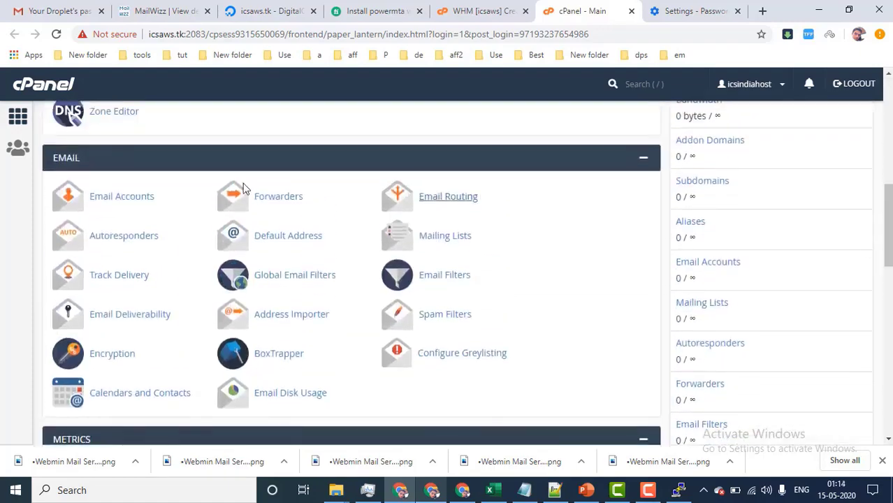
# Open Email Accounts in a separate tab and return to the cPanel main page.
pyautogui.middleClick(133, 199)
pyautogui.click(591, 8)
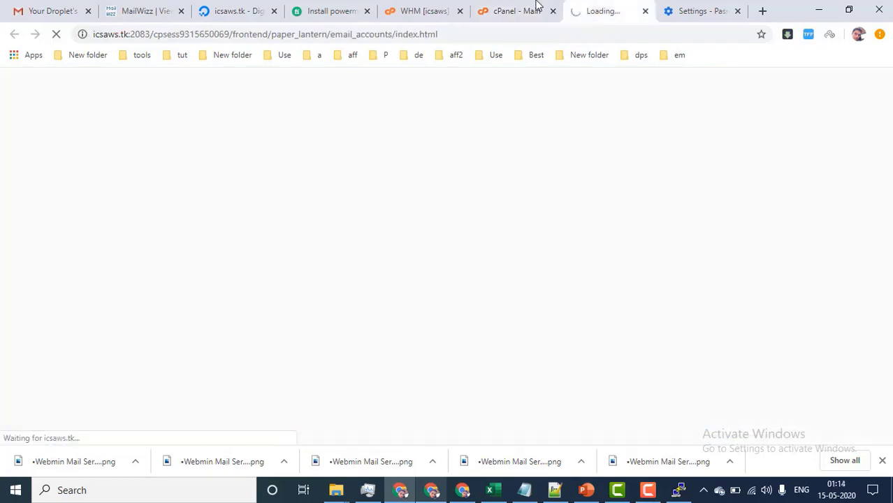
pyautogui.click(533, 9)
pyautogui.click(580, 8)
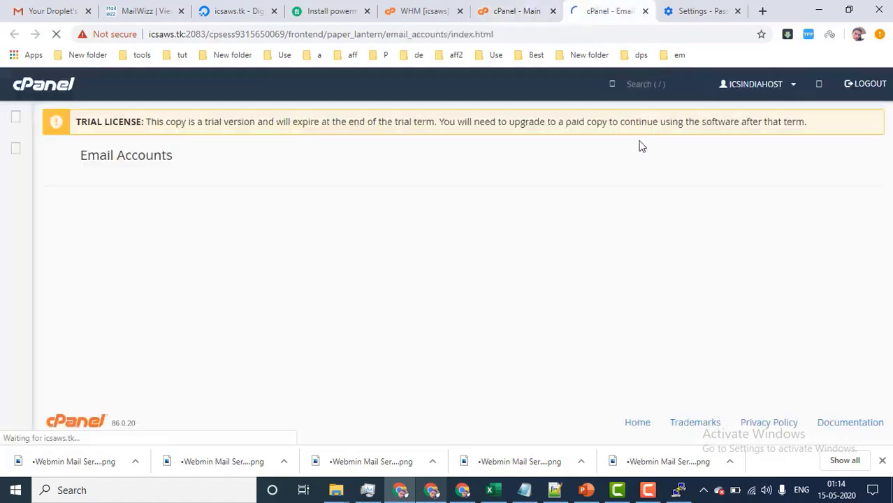
pyautogui.click(490, 10)
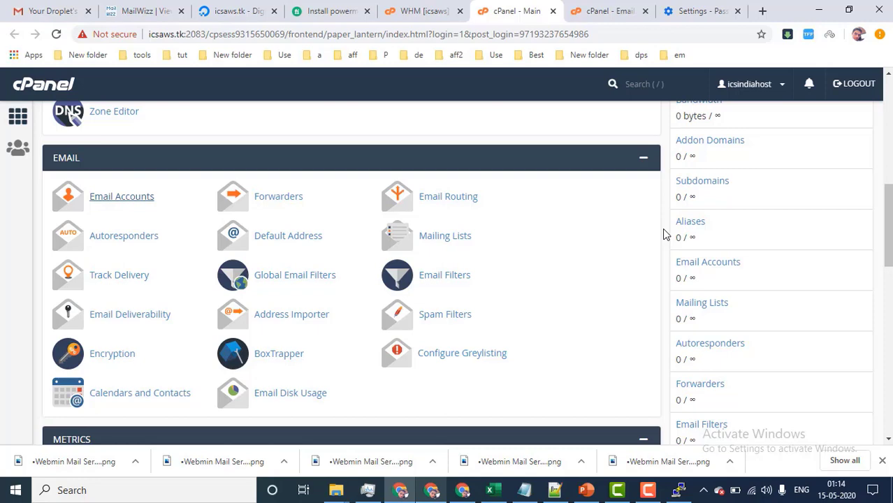
# Copy the shared IP address 161.35.56.157 from the cPanel dashboard.
pyautogui.scroll(6, 665, 234)
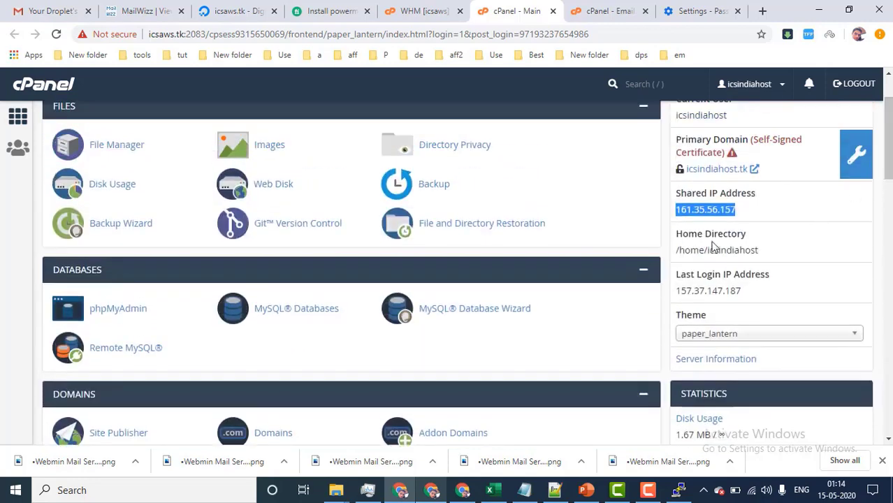
pyautogui.scroll(1, 713, 245)
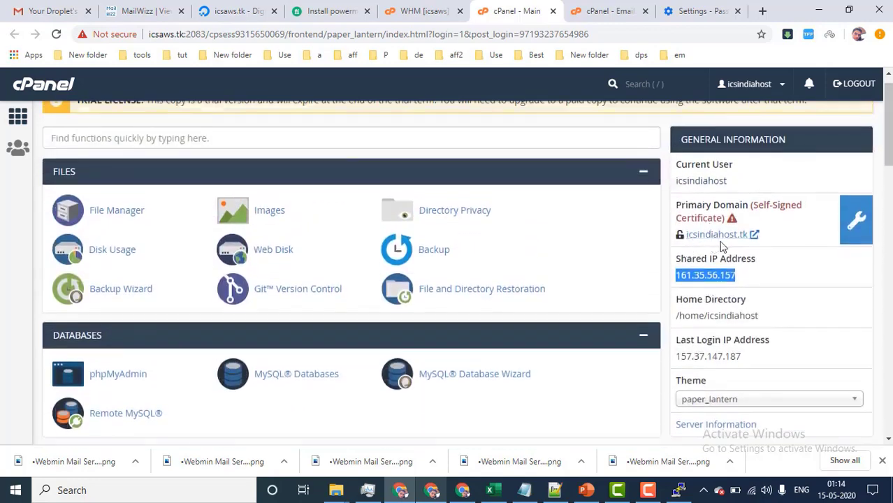
pyautogui.rightClick(700, 278)
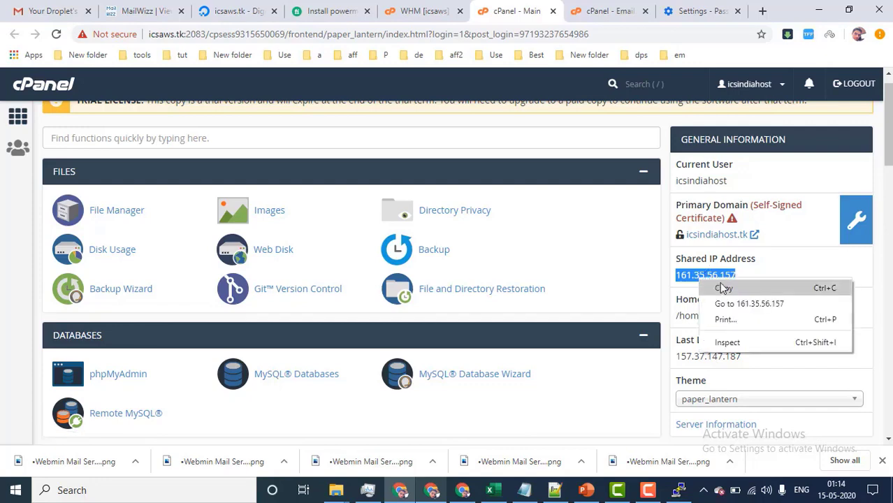
pyautogui.click(725, 288)
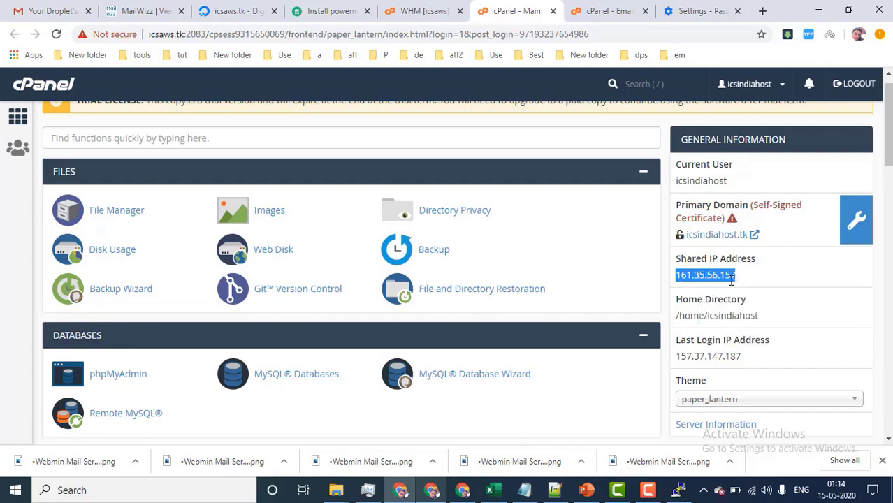
# Open Freenom's DNS management for icsindiahost.tk from My Domains.
pyautogui.click(445, 493)
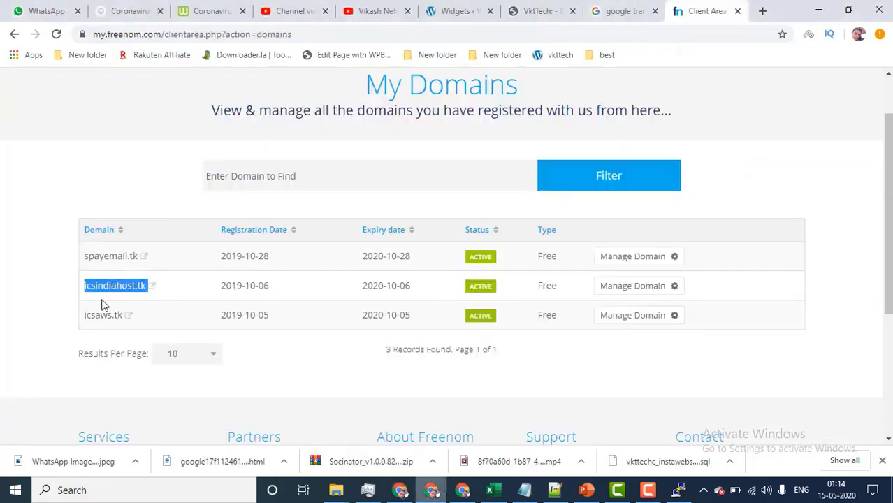
pyautogui.click(646, 286)
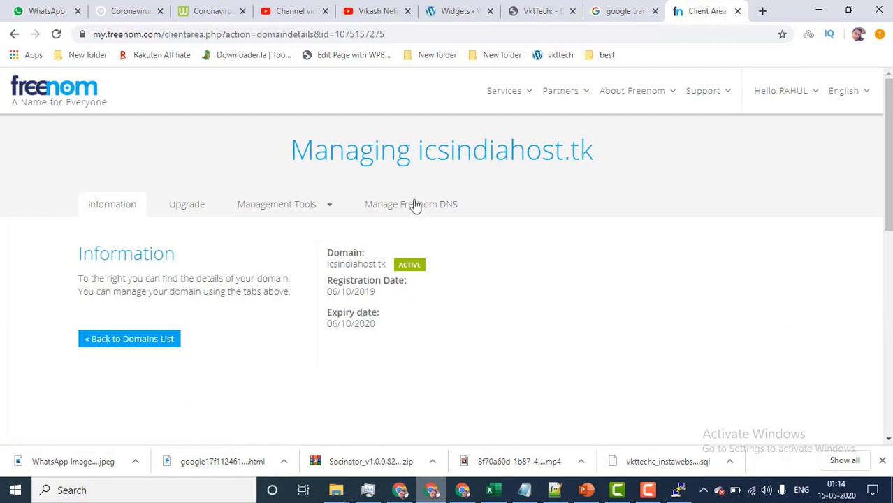
pyautogui.click(412, 205)
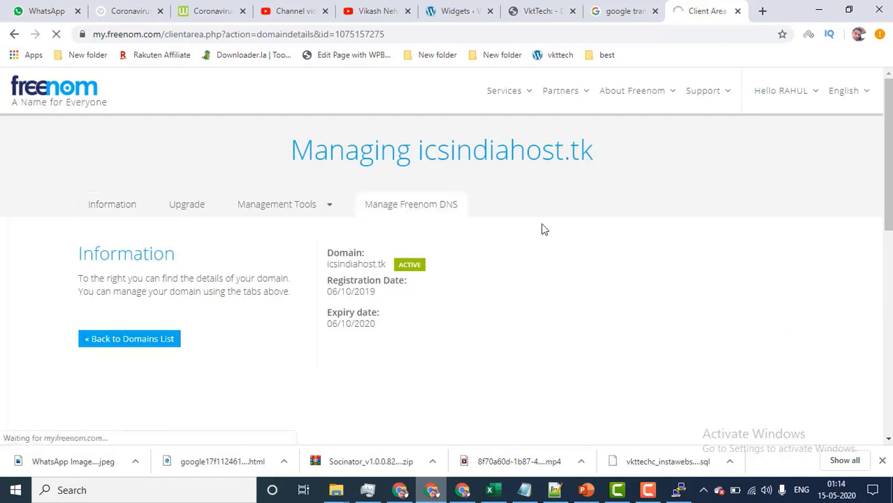
pyautogui.scroll(-4, 521, 230)
pyautogui.scroll(2, 293, 202)
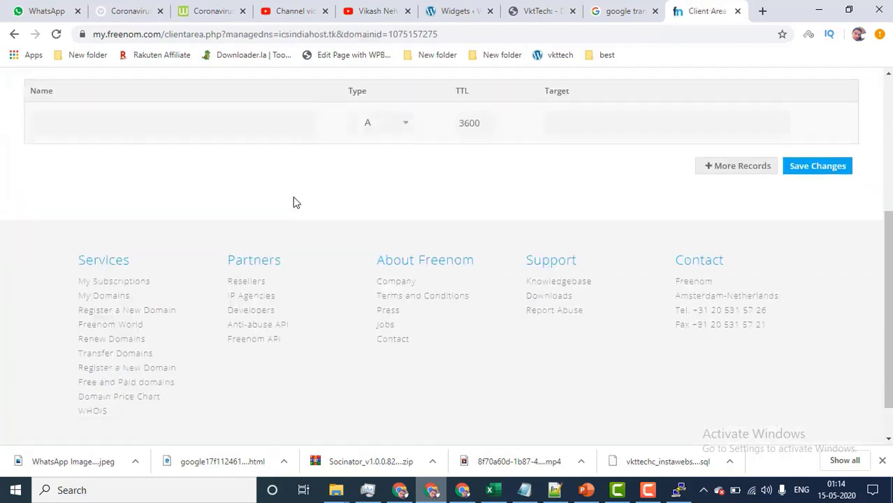
# Add and save an A record with TTL 1000 targeting 161.35.56.157.
pyautogui.click(394, 246)
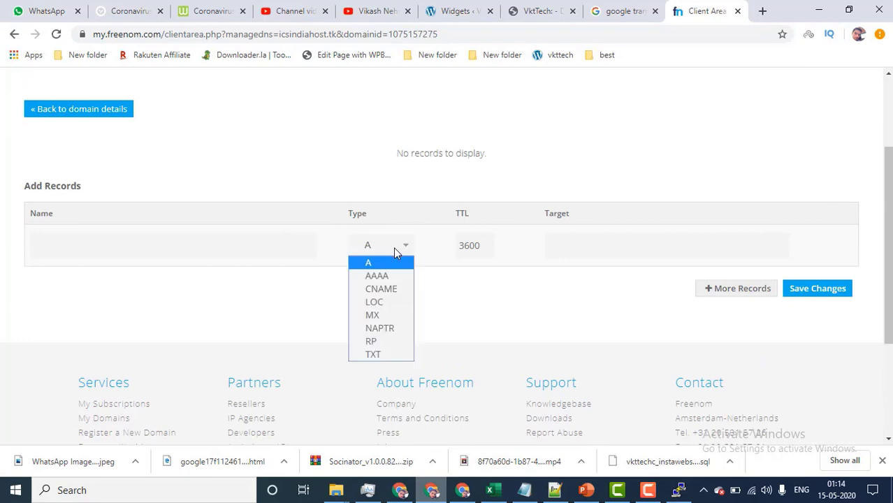
pyautogui.click(465, 247)
pyautogui.doubleClick(466, 247)
pyautogui.write('0')
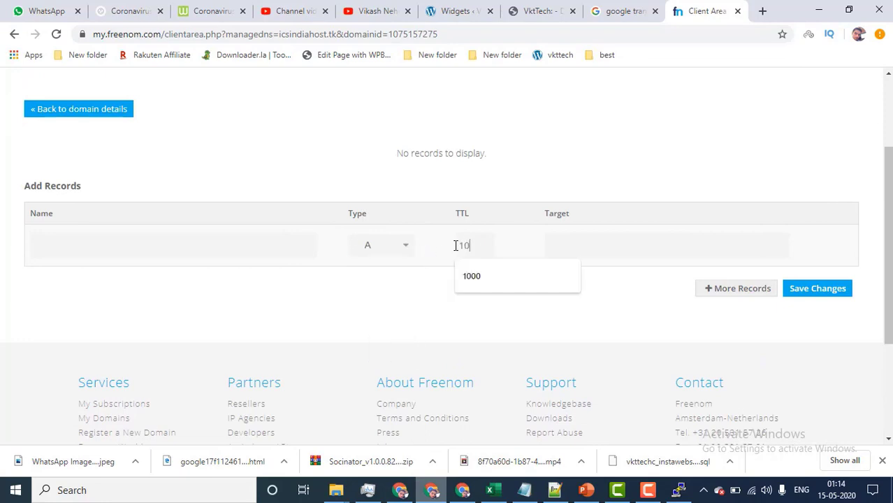
pyautogui.write('00')
pyautogui.rightClick(572, 237)
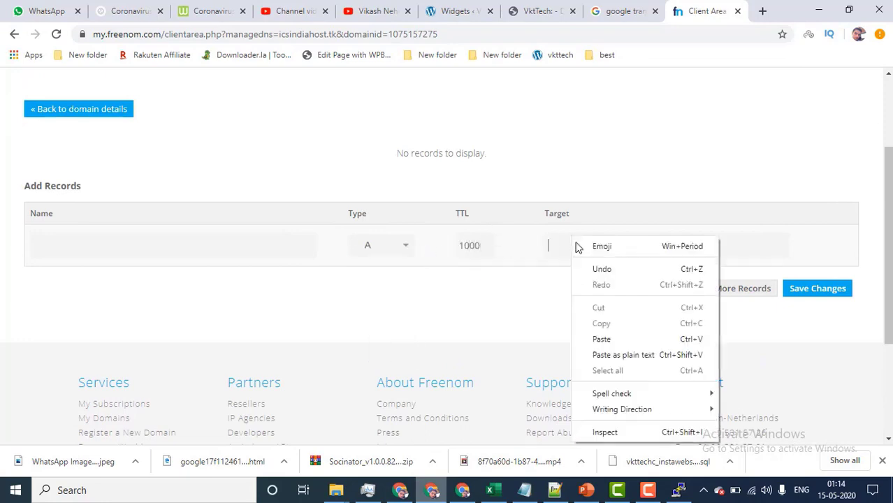
pyautogui.click(602, 339)
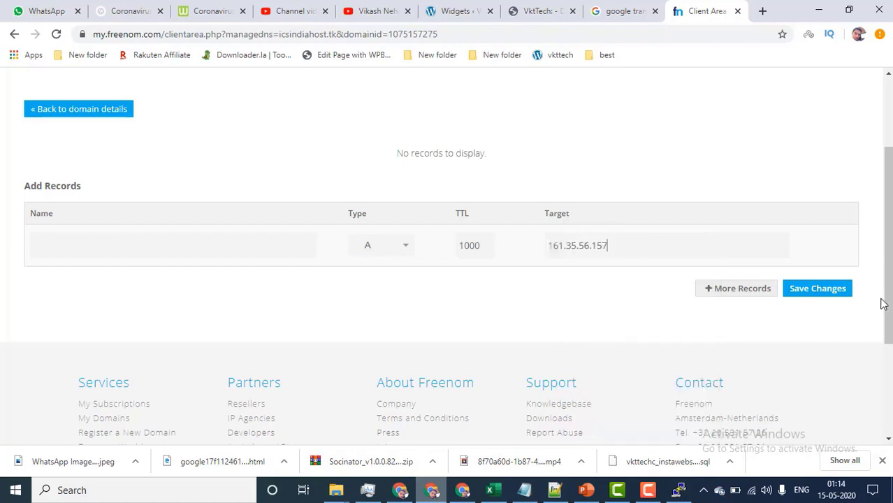
pyautogui.click(818, 289)
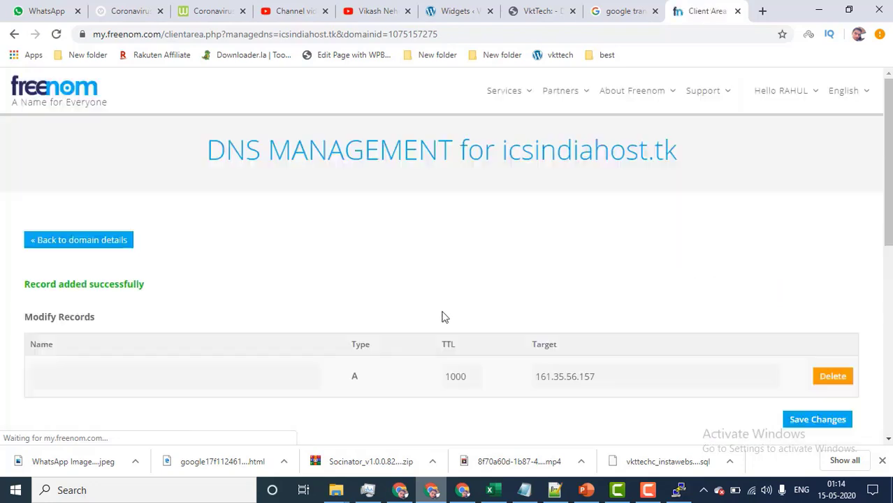
# Confirm the 'Record added successfully' message for icsindiahost.tk and return to cPanel.
pyautogui.moveTo(25, 279); pyautogui.dragTo(353, 286)
pyautogui.click(508, 215)
pyautogui.moveTo(497, 153); pyautogui.dragTo(696, 168)
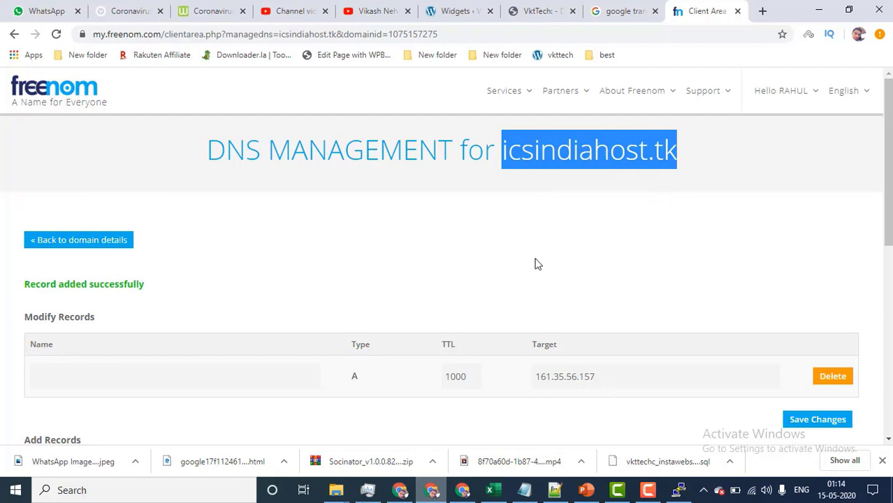
pyautogui.click(400, 491)
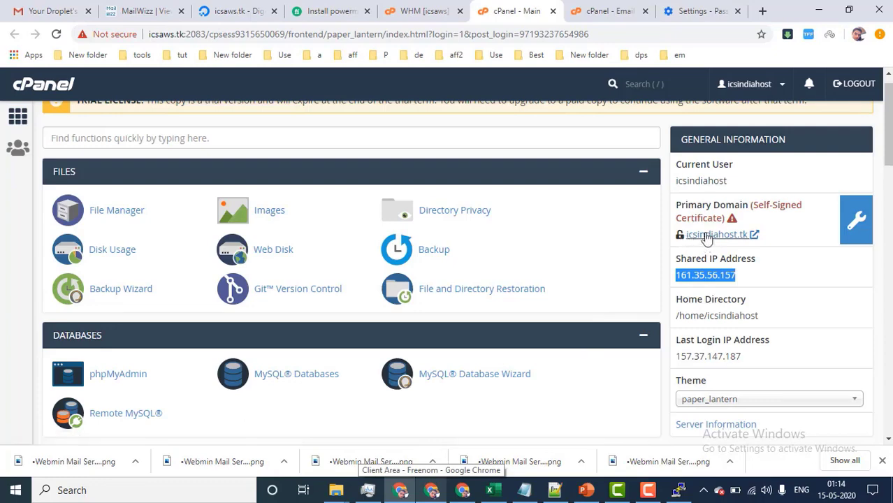
pyautogui.click(607, 10)
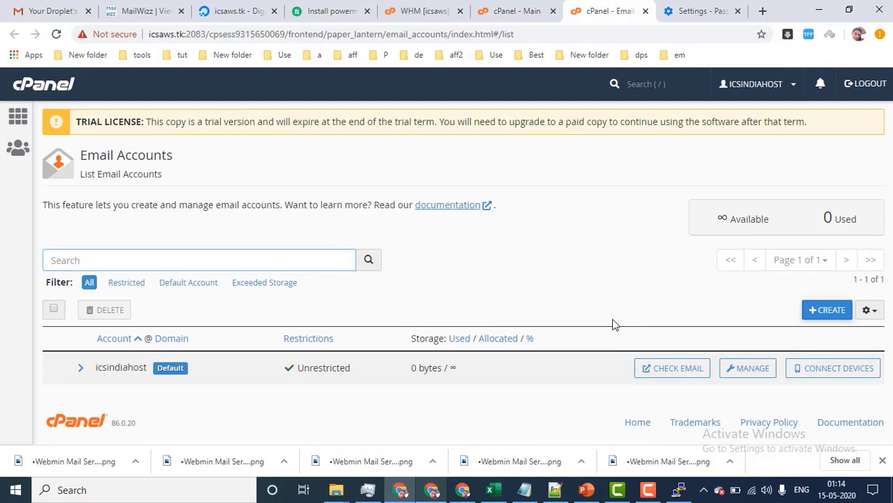
pyautogui.click(524, 10)
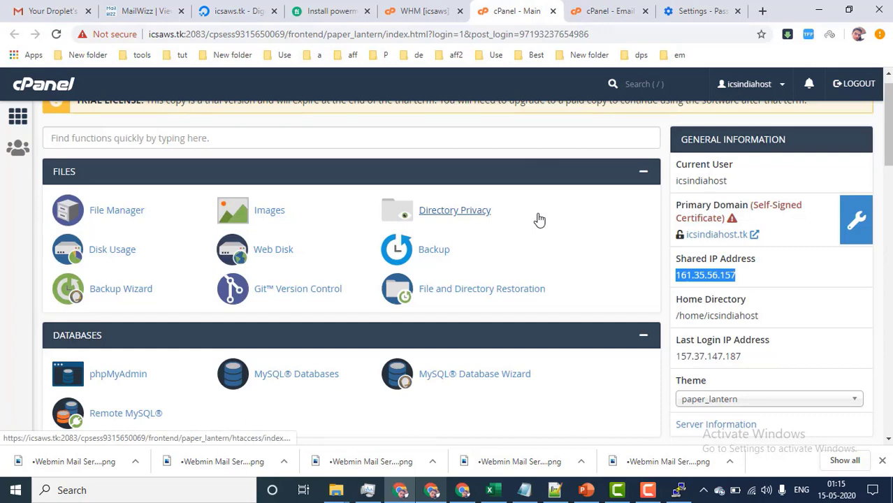
pyautogui.click(432, 490)
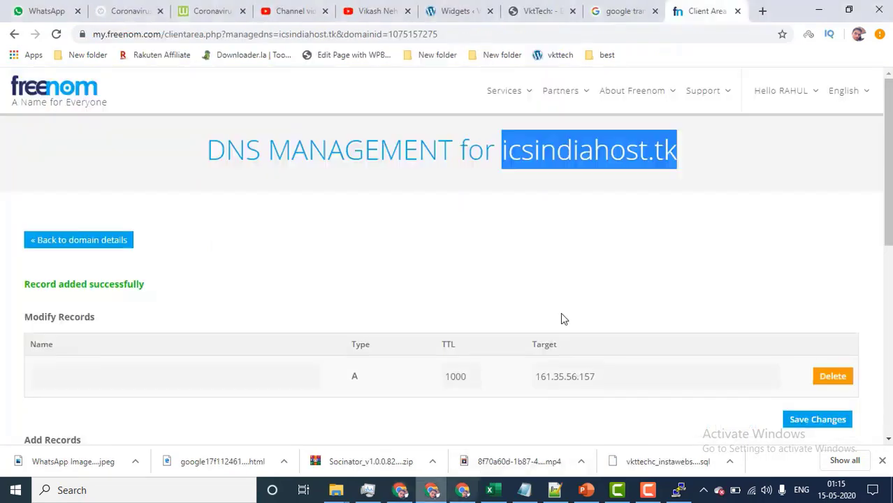
pyautogui.scroll(-1, 489, 224)
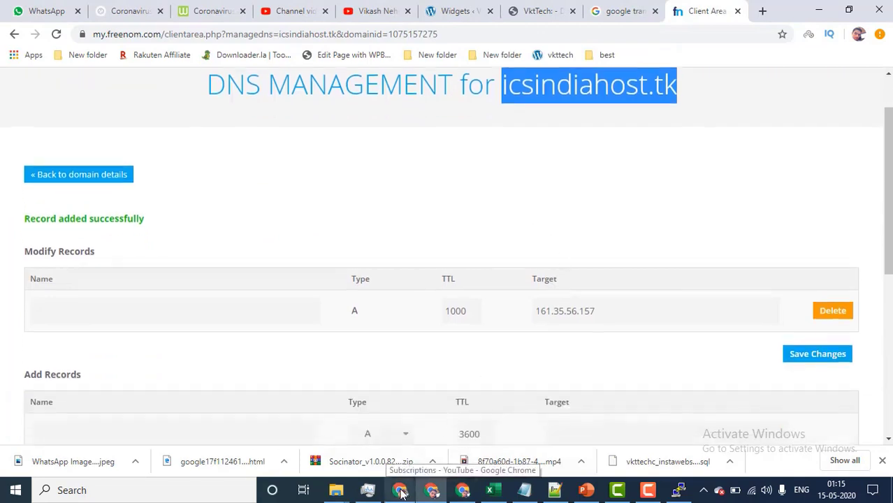
pyautogui.click(463, 490)
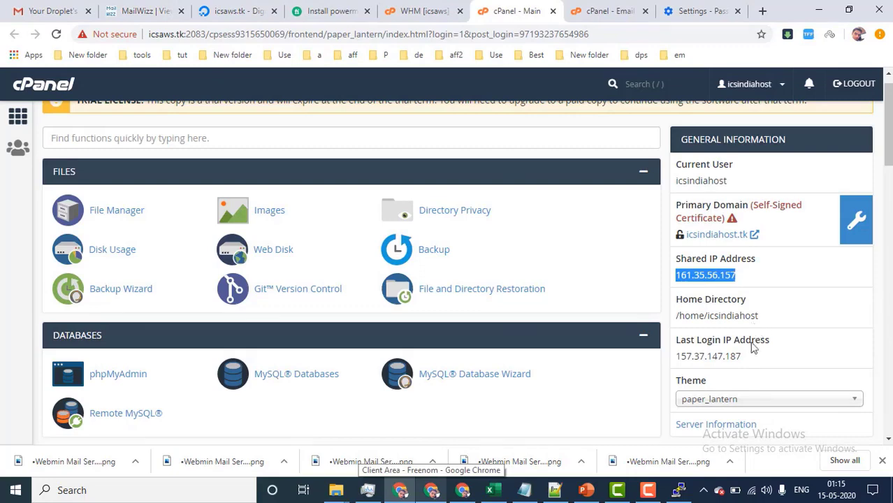
pyautogui.moveTo(742, 360); pyautogui.dragTo(682, 301)
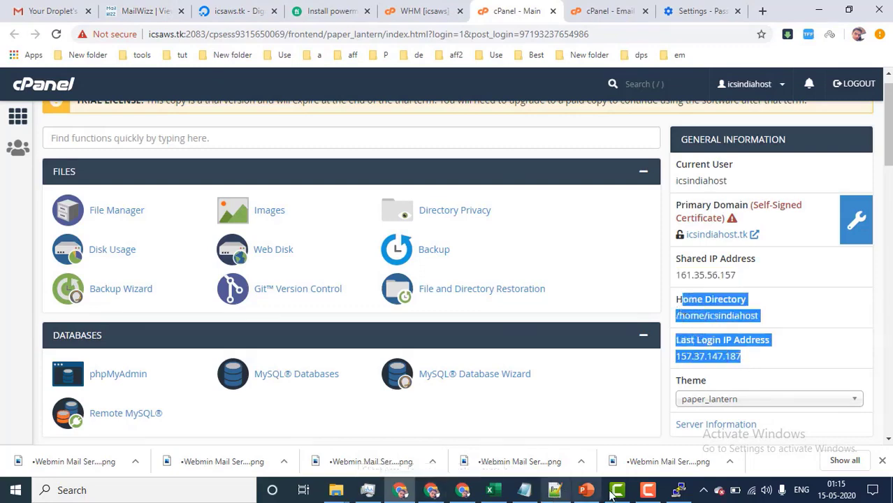
# Show PowerPoint's slide 2 mail server list and select the PowerMTA entry.
pyautogui.click(586, 491)
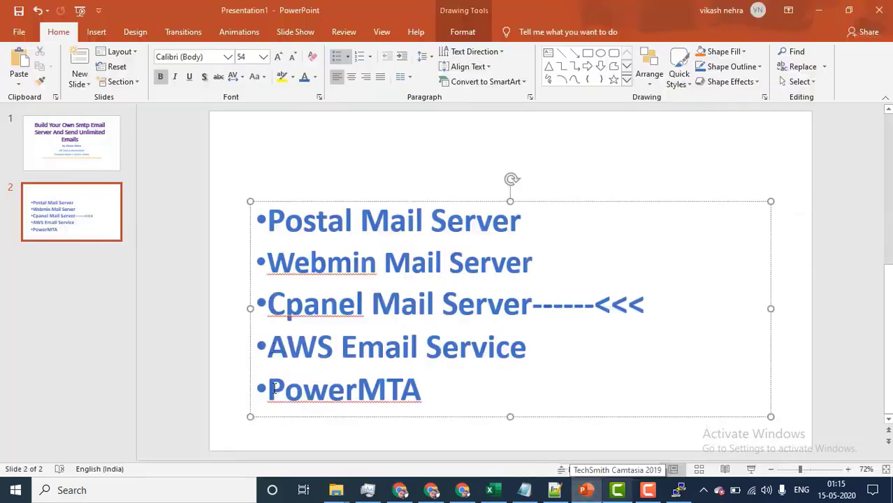
pyautogui.moveTo(273, 389); pyautogui.dragTo(423, 391)
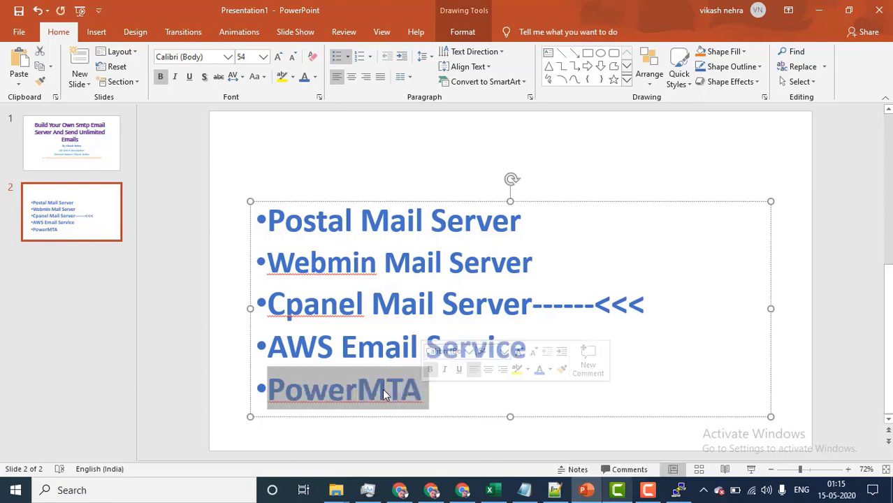
pyautogui.click(357, 392)
pyautogui.doubleClick(314, 383)
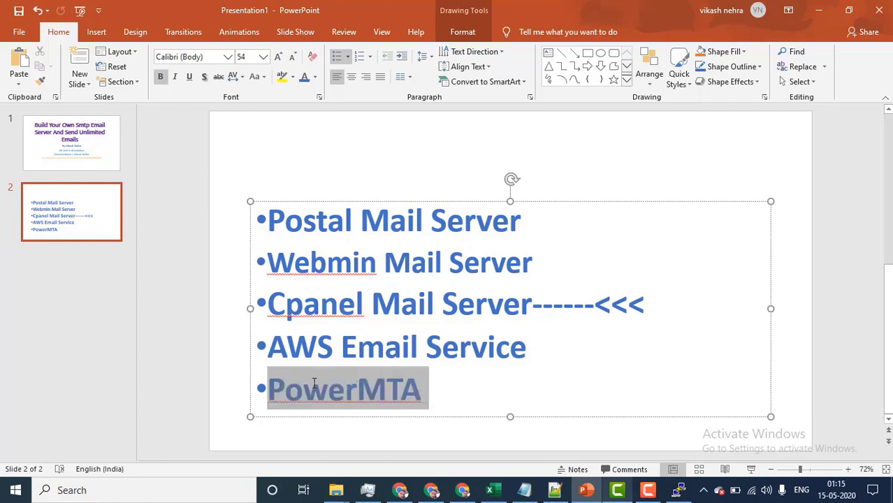